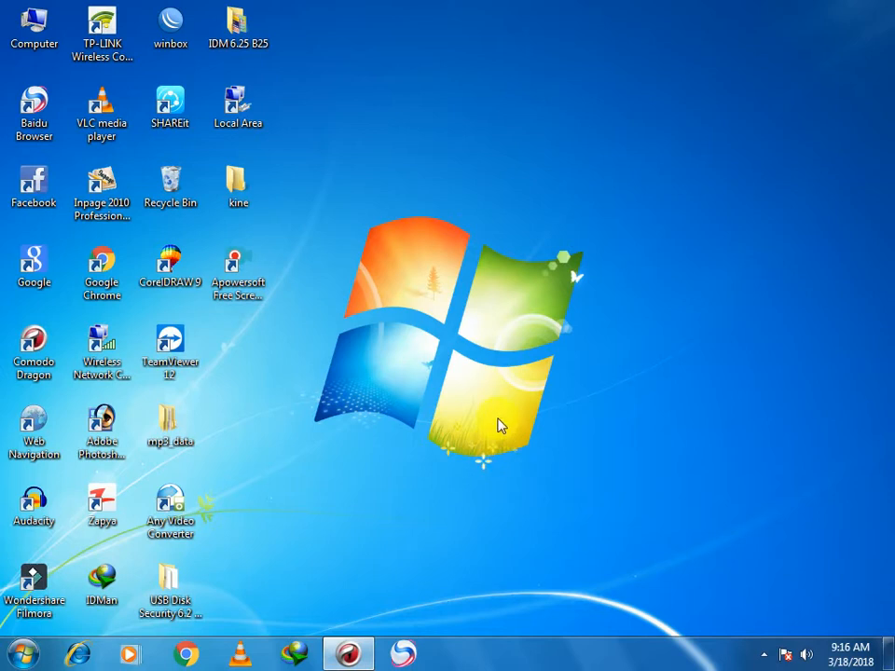
- Look through the open Chrome tabs, then minimize the browser to the desktop
left_click(350, 652)
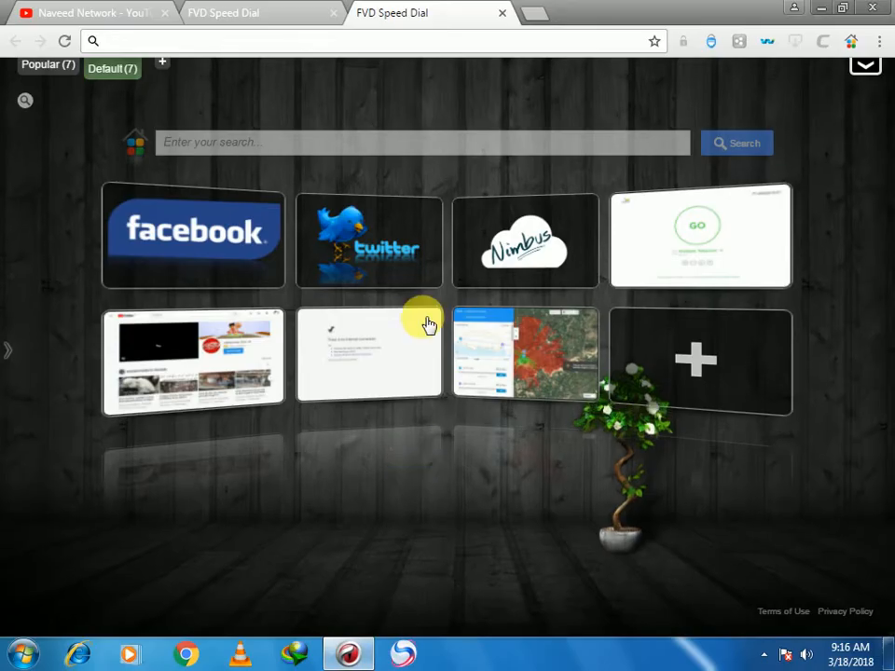
left_click(112, 11)
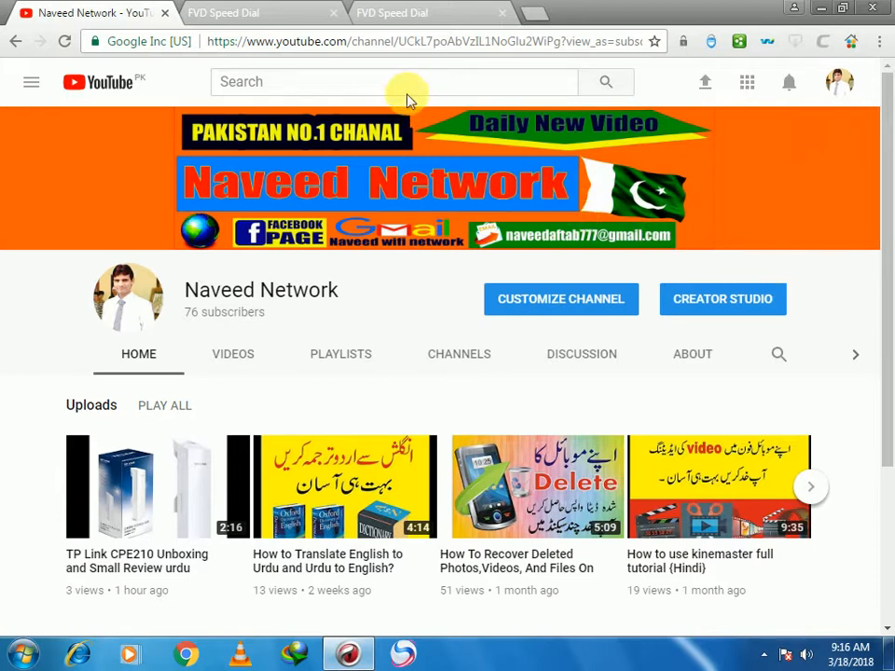
left_click(276, 13)
left_click(820, 9)
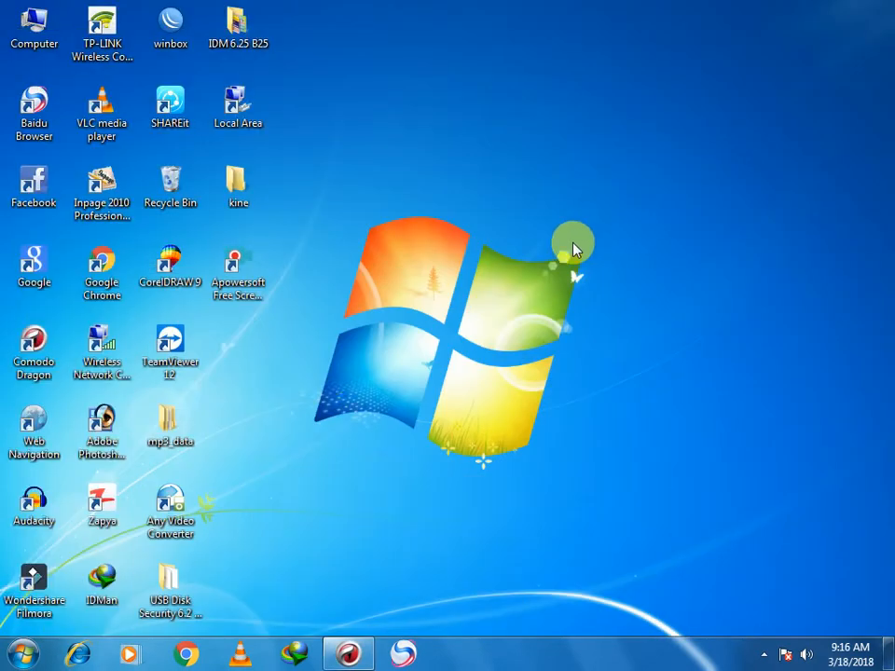
- Give Local Area Connection's IPv4 the static address 192.168.0.100, mask 255.255.255.0
double_click(235, 109)
left_click(344, 472)
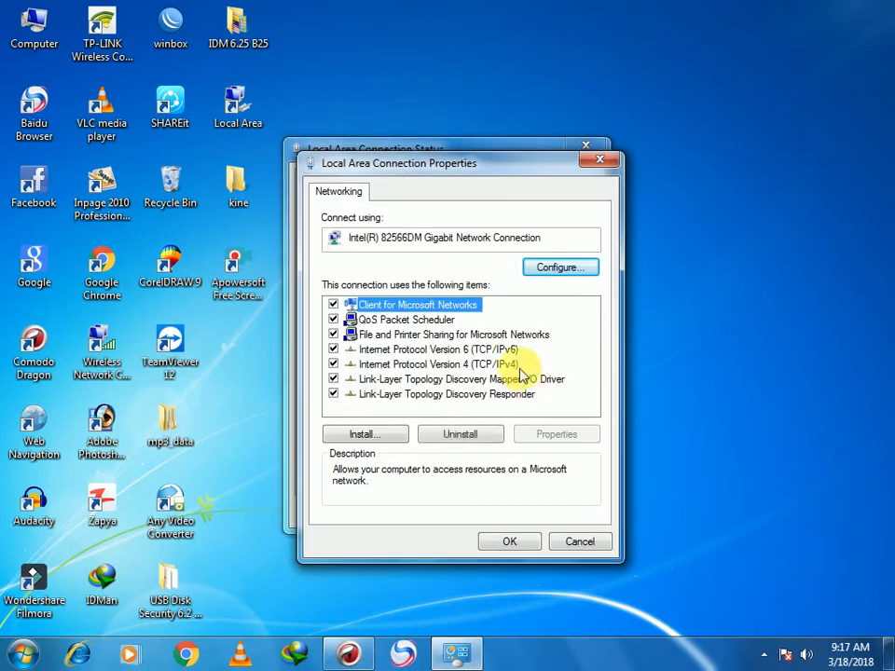
double_click(514, 365)
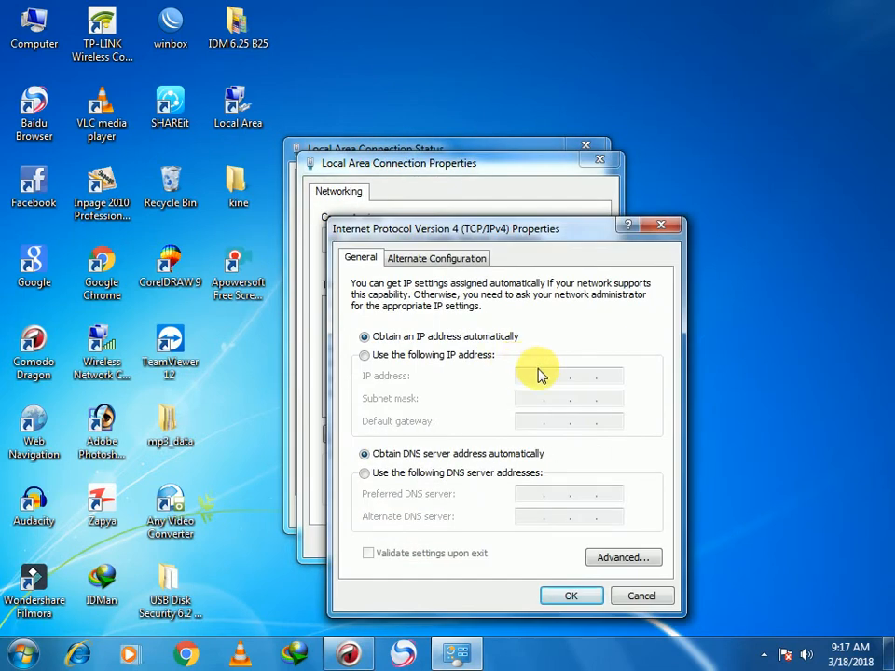
left_click(483, 356)
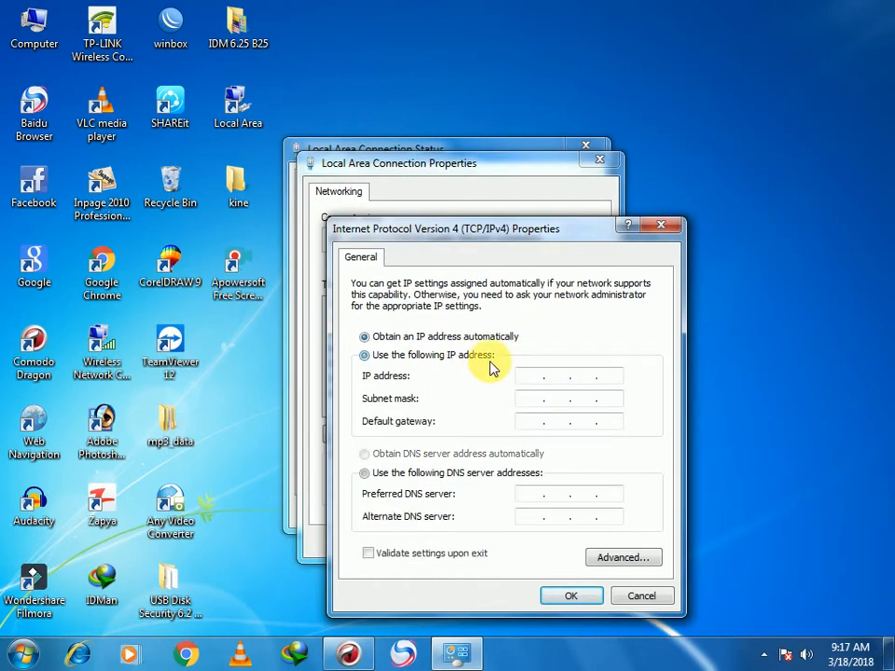
left_click(530, 376)
type("1")
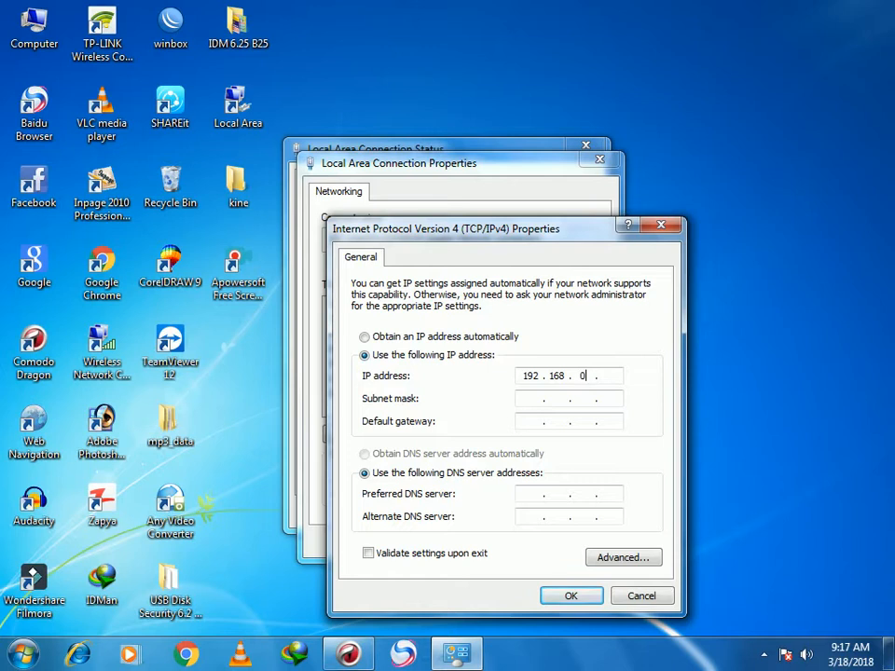
type("92.168.0.100")
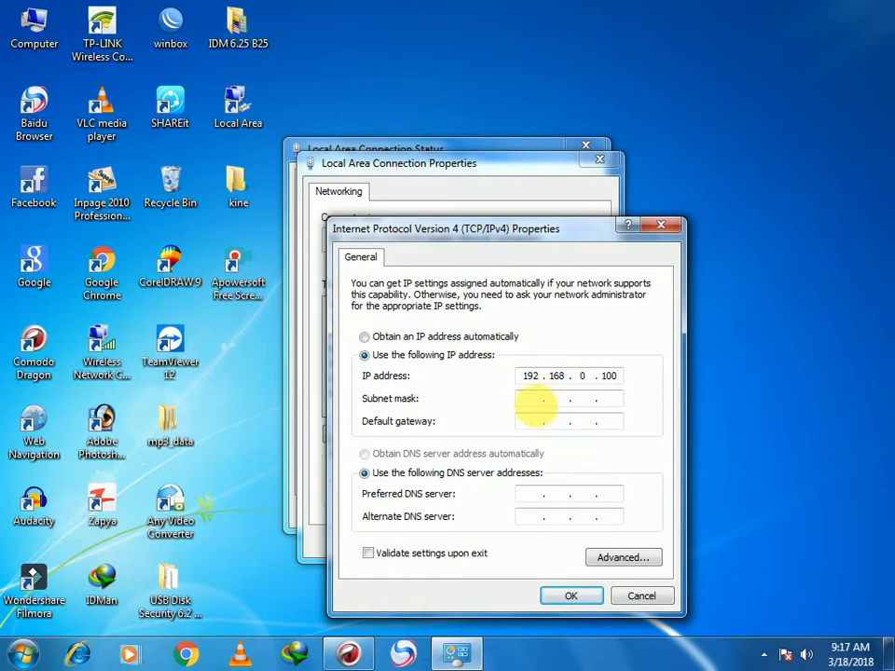
left_click(535, 403)
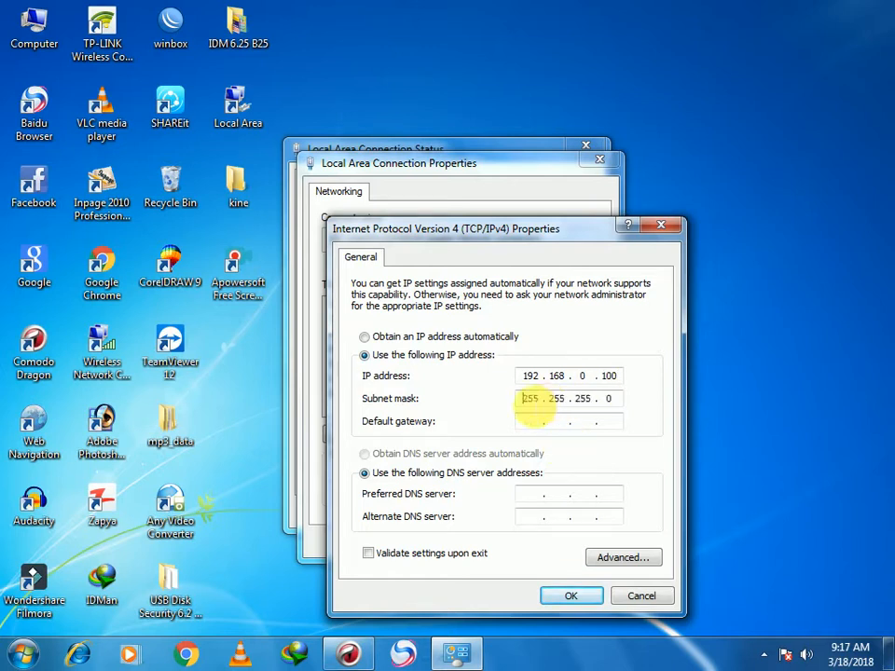
left_click(557, 598)
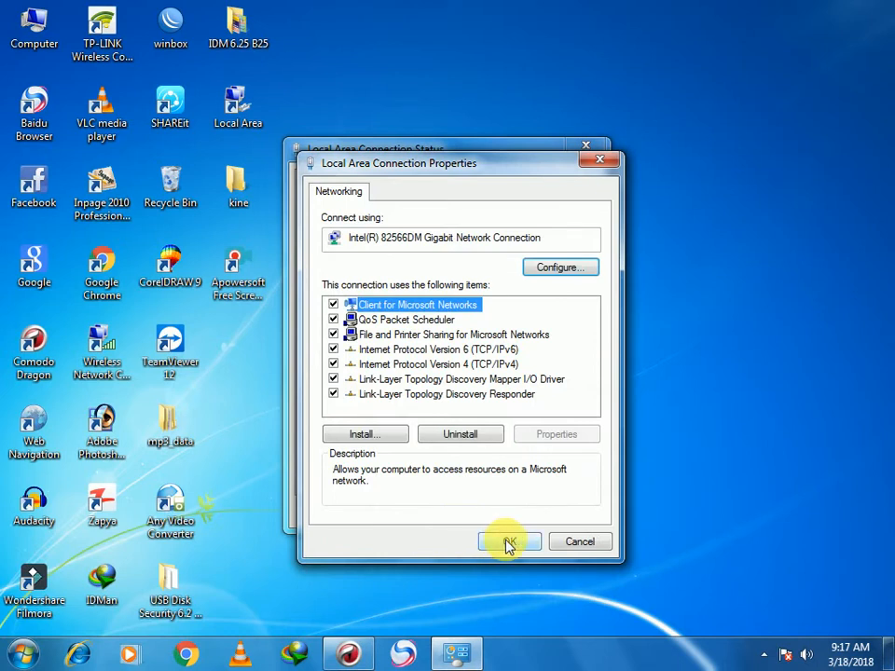
left_click(508, 546)
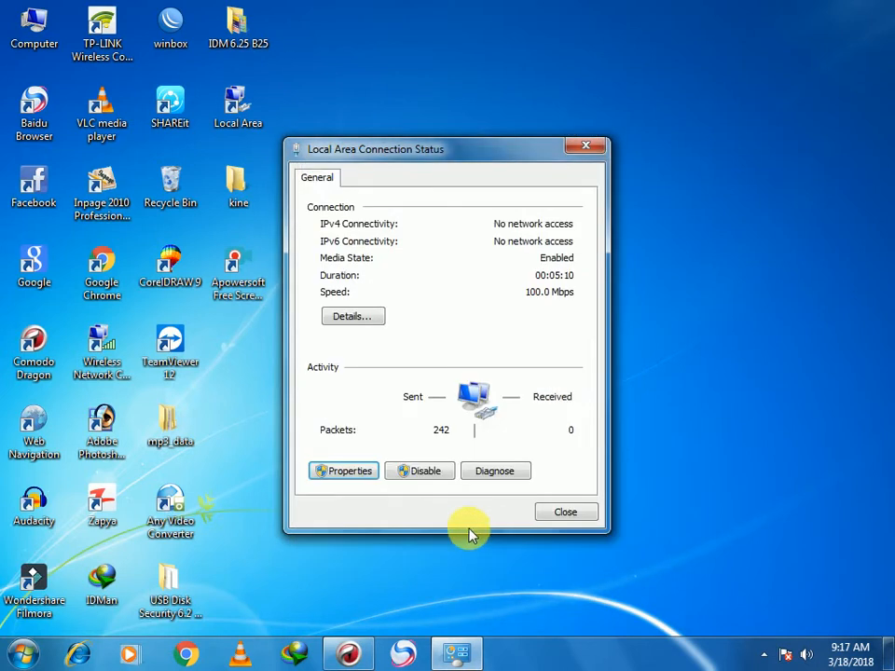
left_click(345, 656)
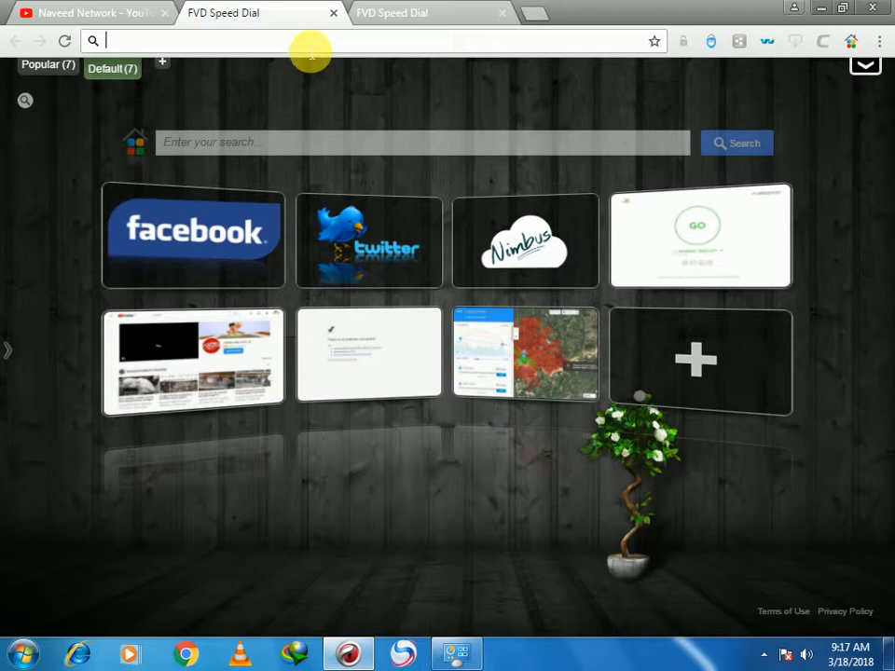
- Load the CPE210 device address 192.168.0.254 in Chrome
type("192.16")
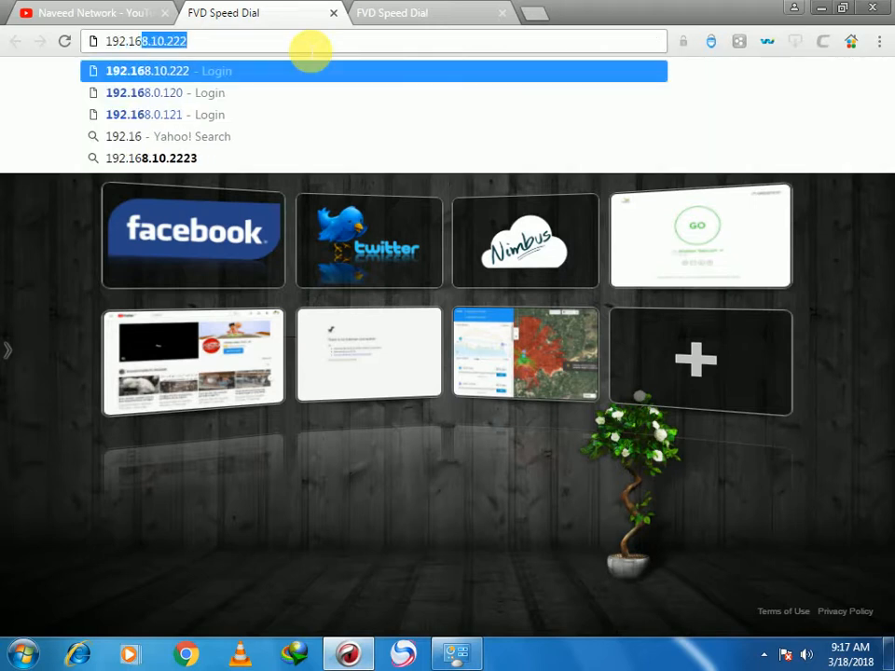
type("8.")
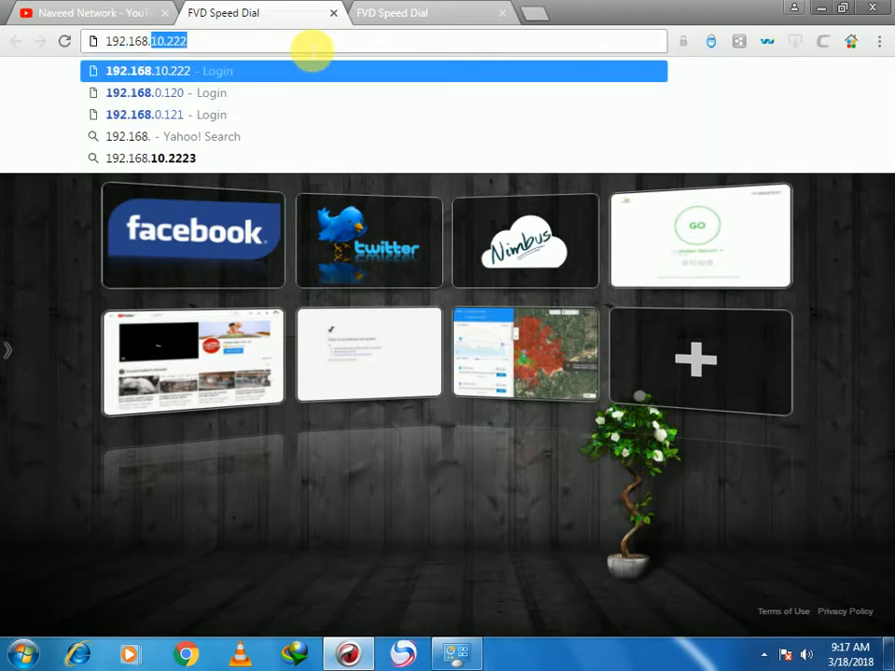
type("0.254")
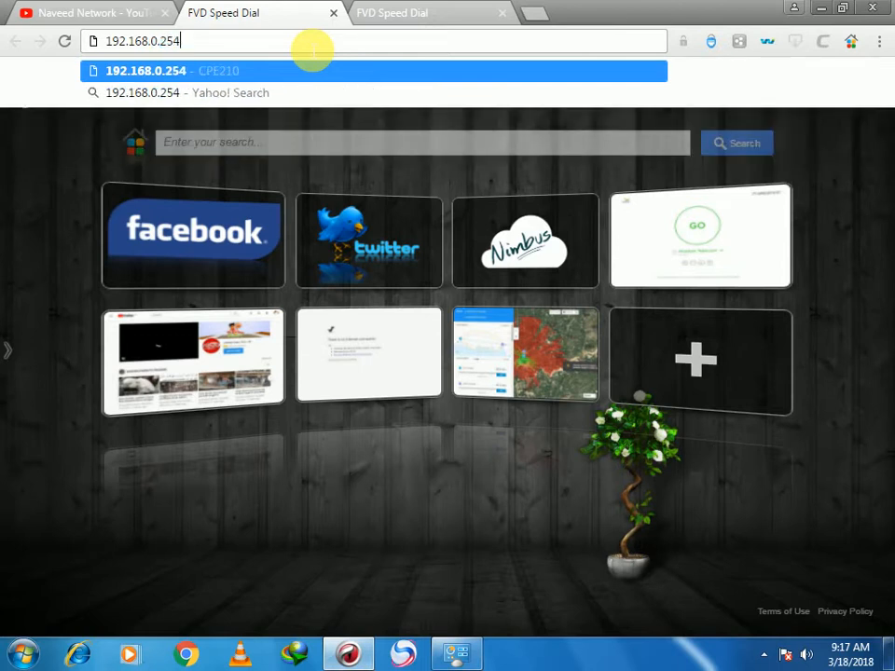
key("Return")
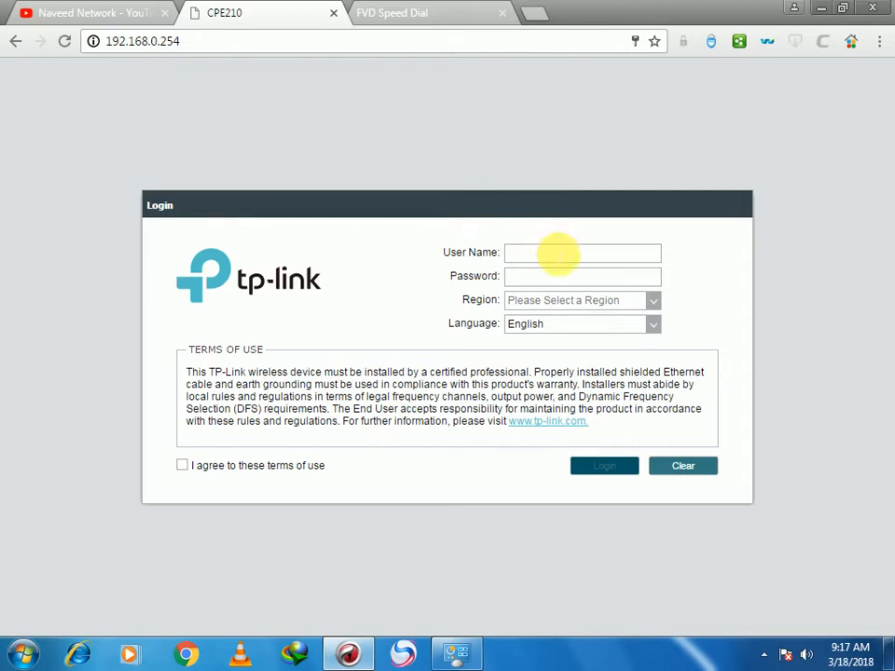
- Log in with the default user name and password, region Australia, terms of use accepted
left_click(557, 254)
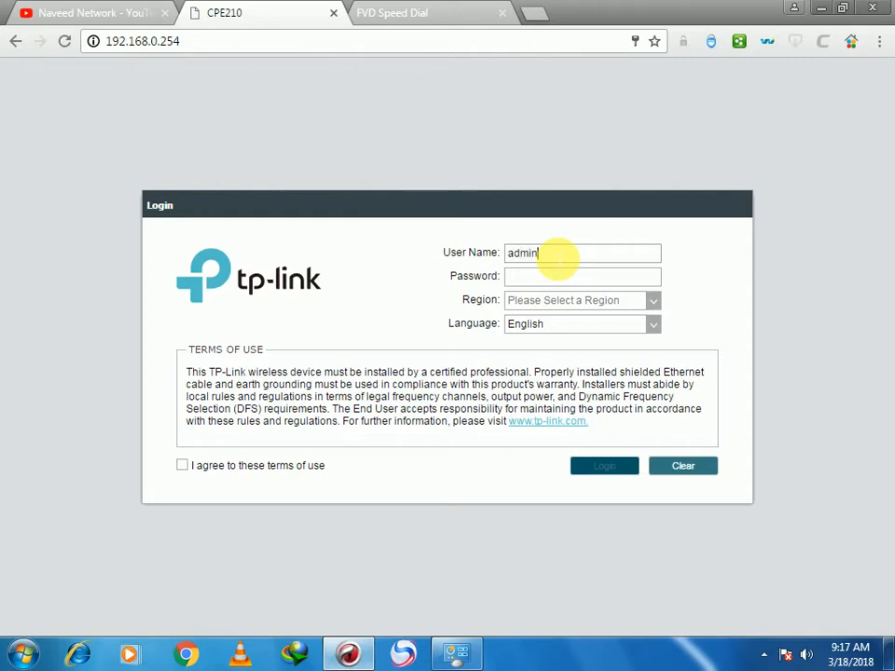
left_click(559, 285)
type("a")
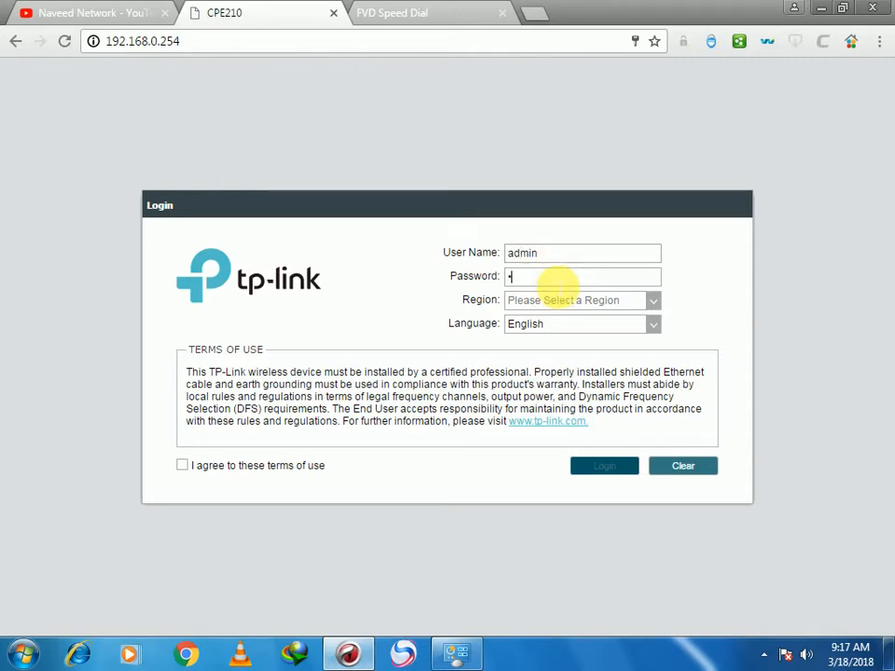
type("dmin")
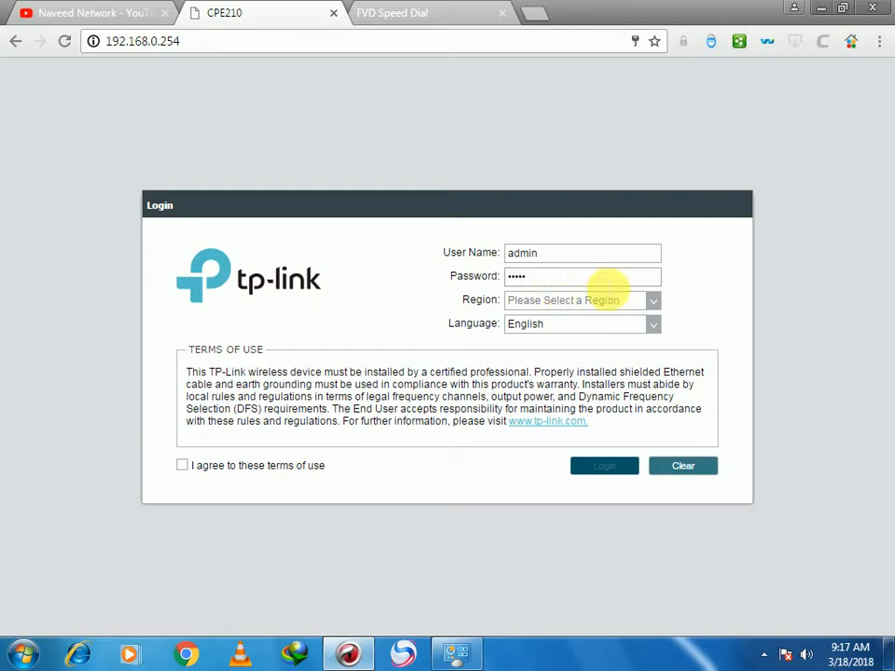
left_click(654, 300)
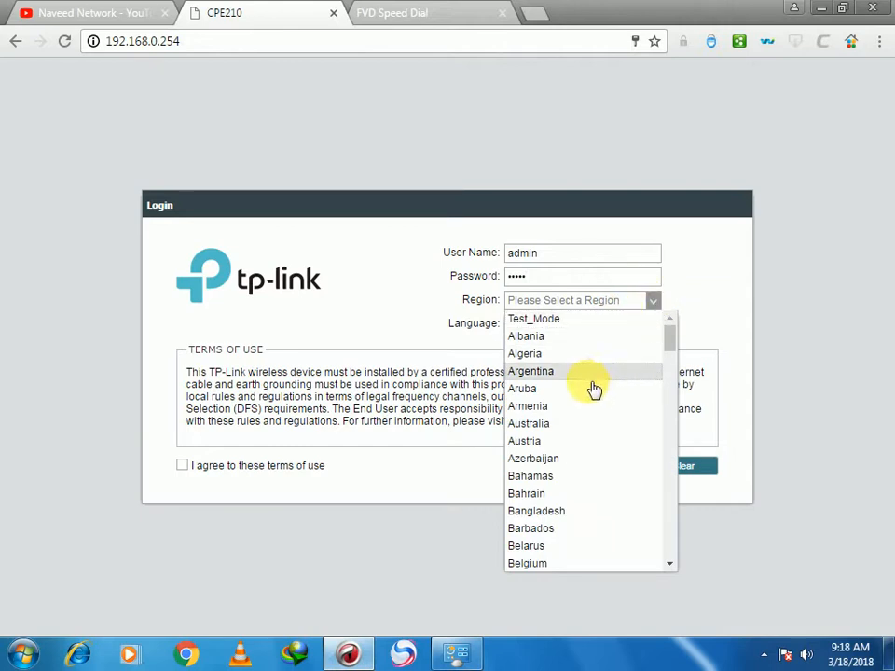
left_click(590, 424)
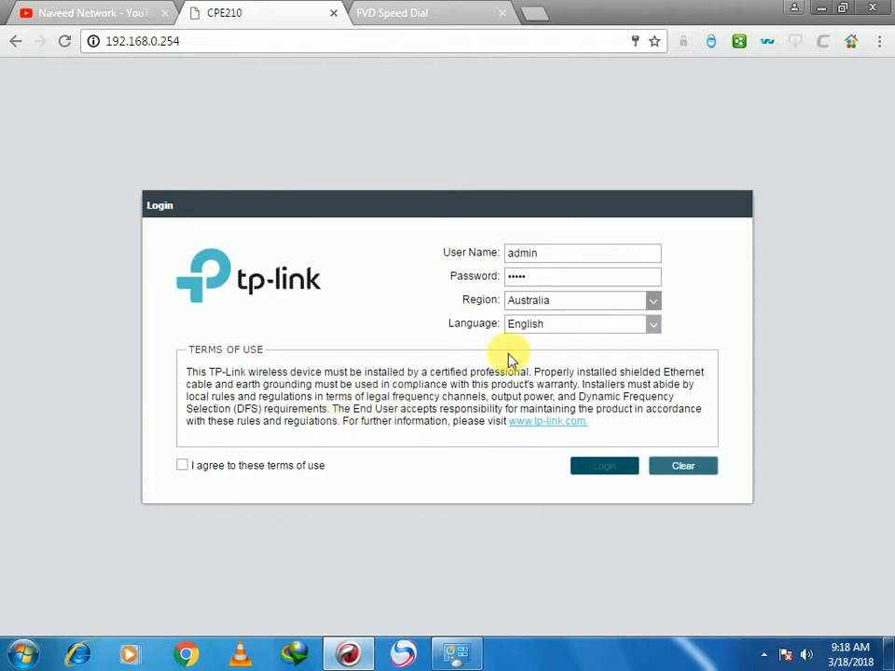
left_click(182, 467)
left_click(594, 473)
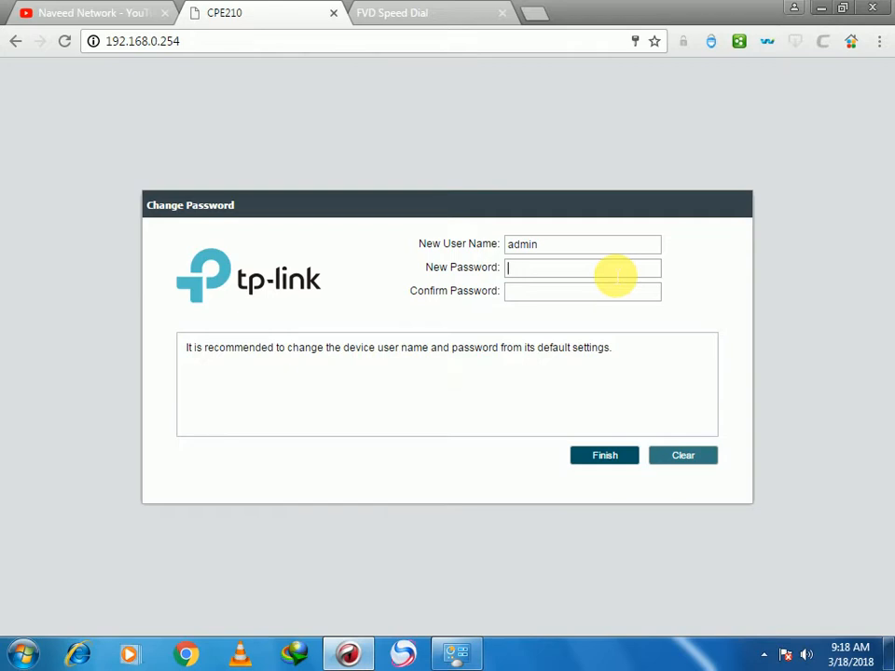
- Fill in the Change Password form with the new password and its confirmation, then finish
type("admin")
left_click(589, 293)
type("ad")
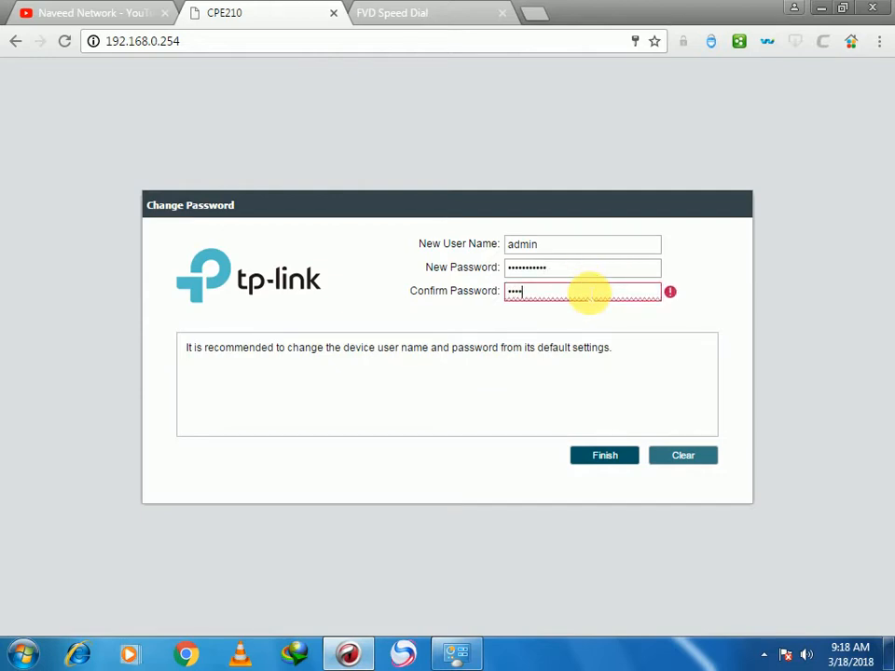
type("min123456")
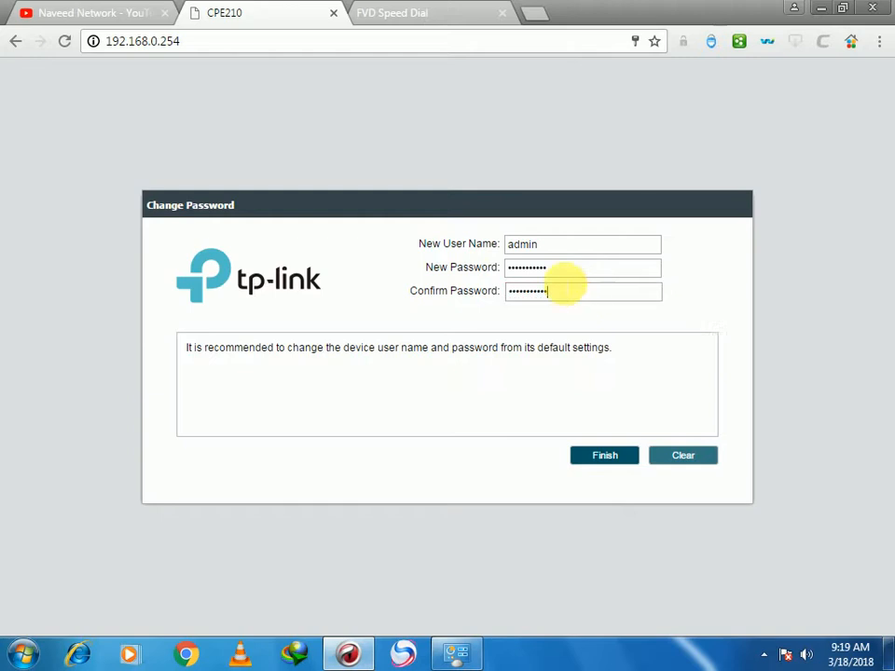
left_click(588, 453)
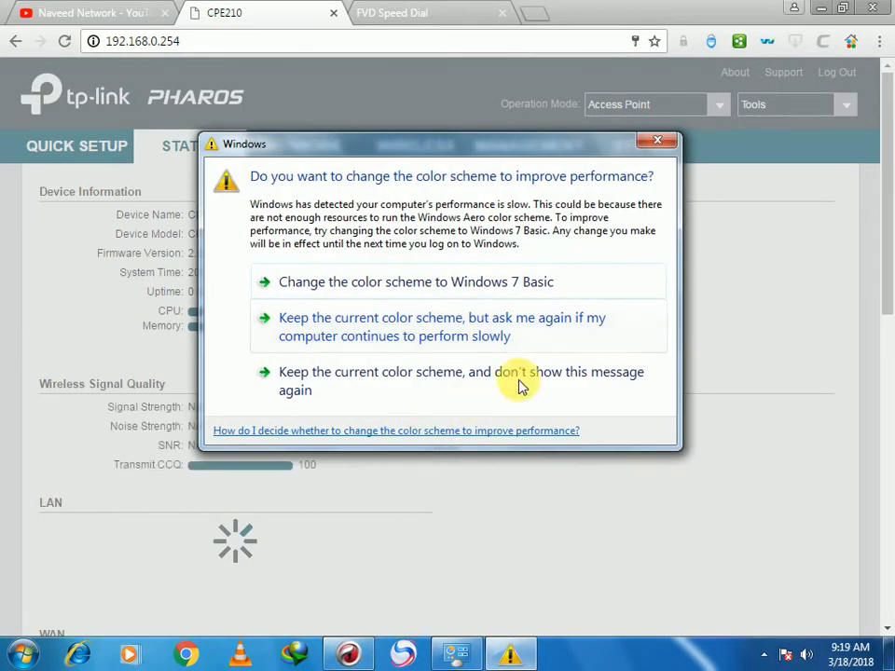
- Keep the current Windows colour scheme and leave the operation mode on Access Point
left_click(658, 144)
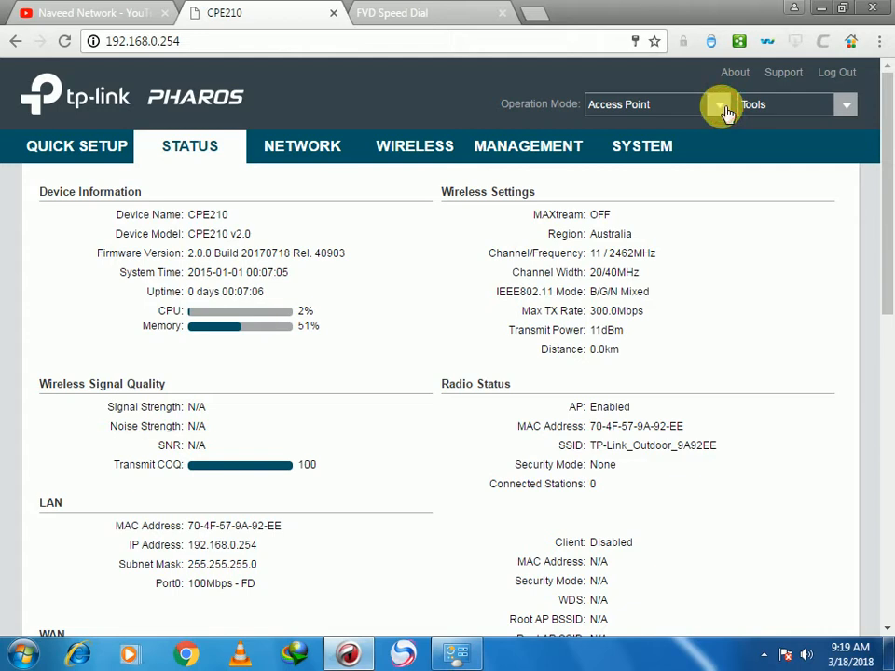
left_click(727, 112)
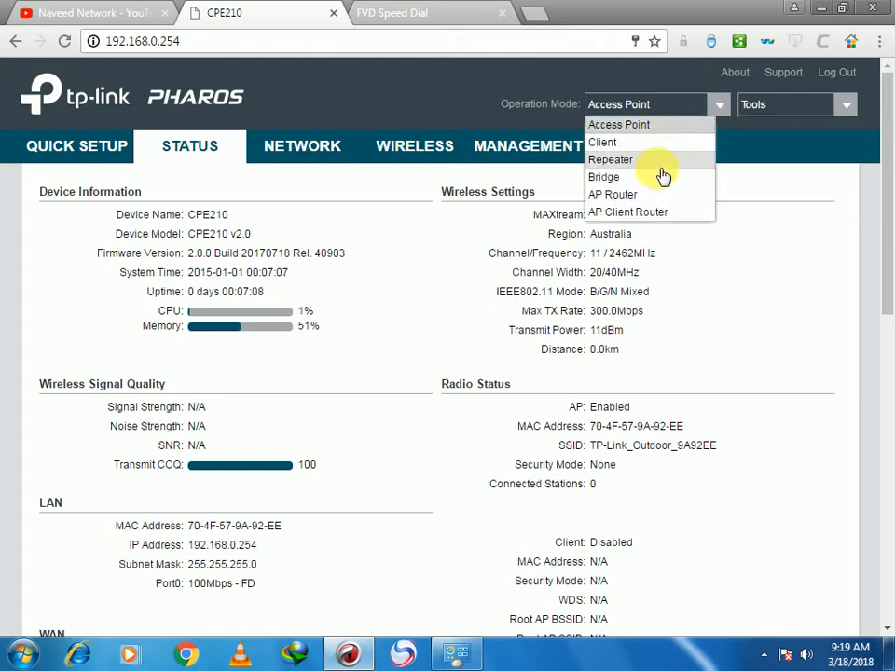
left_click(670, 126)
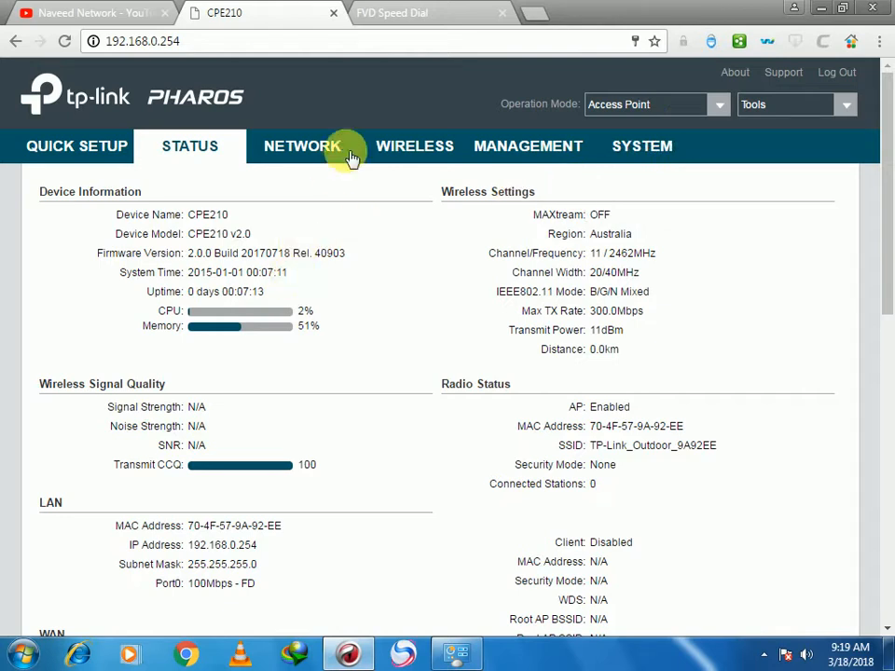
- On the Wireless page, set channel width to 20MHz and request a spectrum analysis
left_click(420, 149)
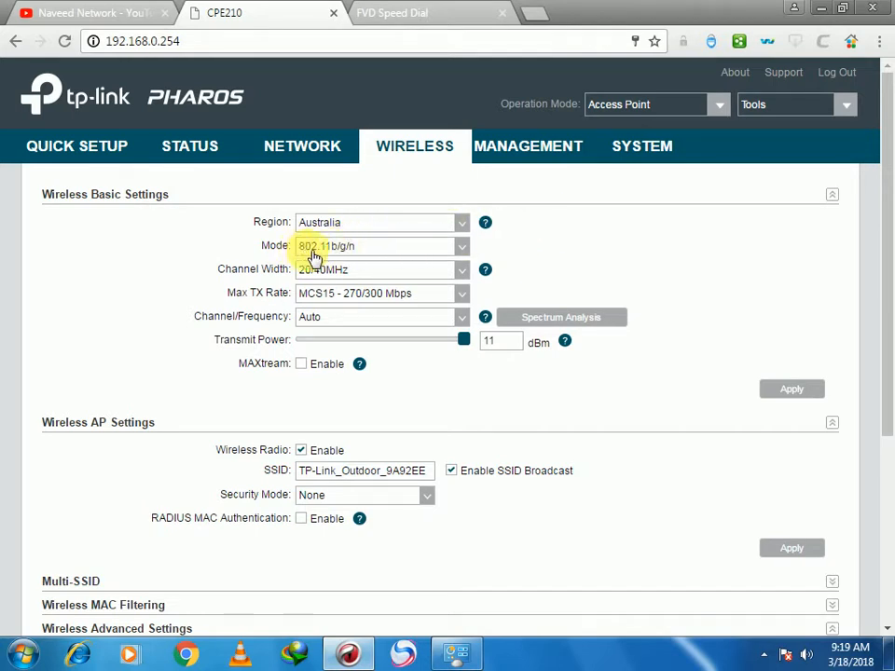
left_click(461, 268)
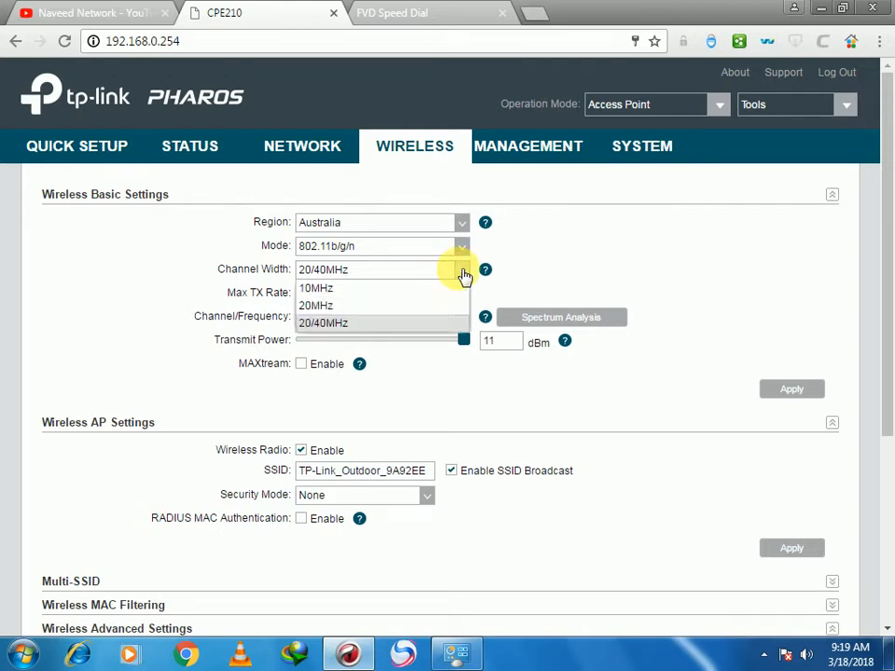
left_click(383, 308)
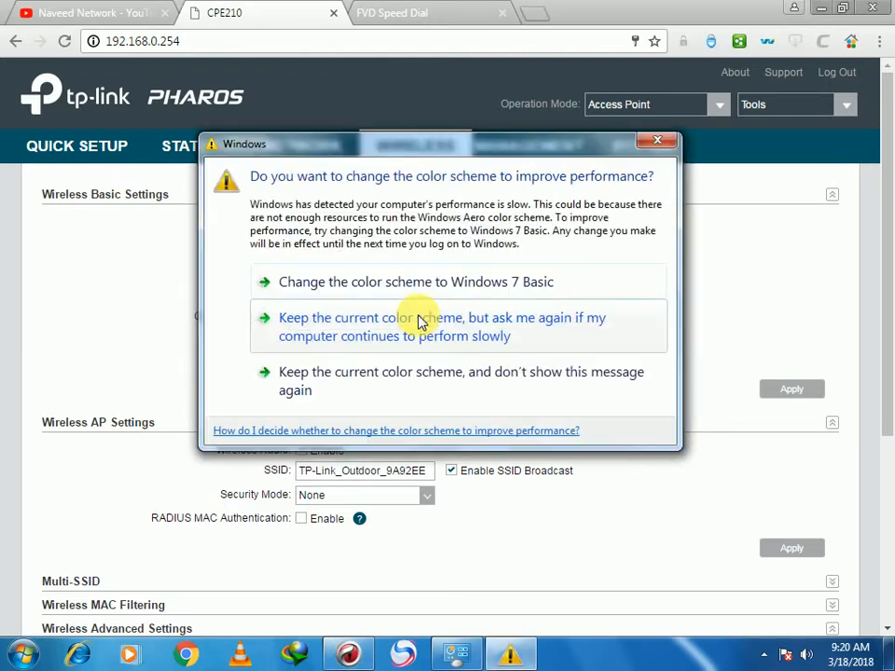
left_click(658, 142)
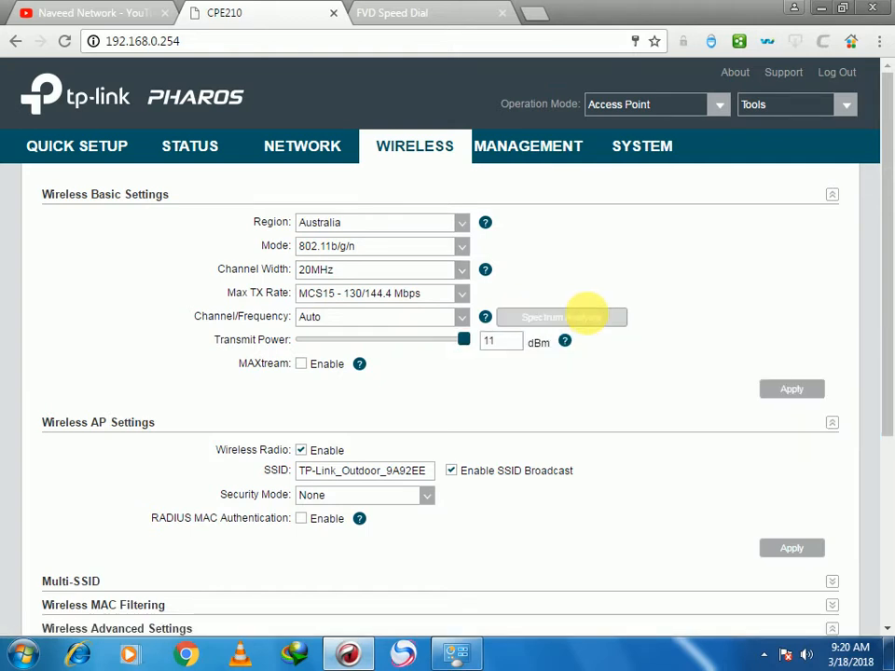
left_click(592, 318)
- Run the spectrum scan, note busy frequencies around 2432–2472 MHz, and close the results
left_click(401, 387)
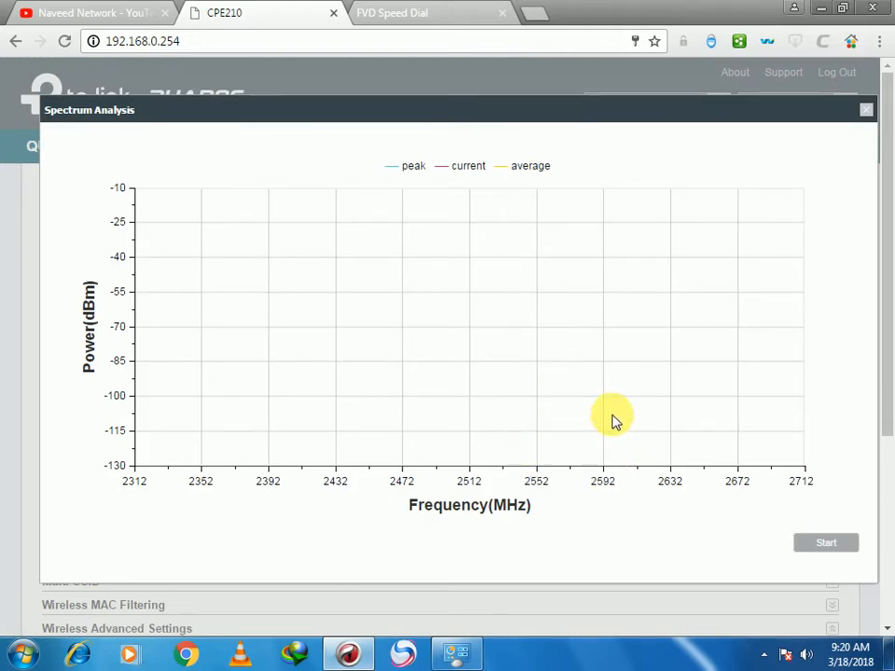
left_click(830, 549)
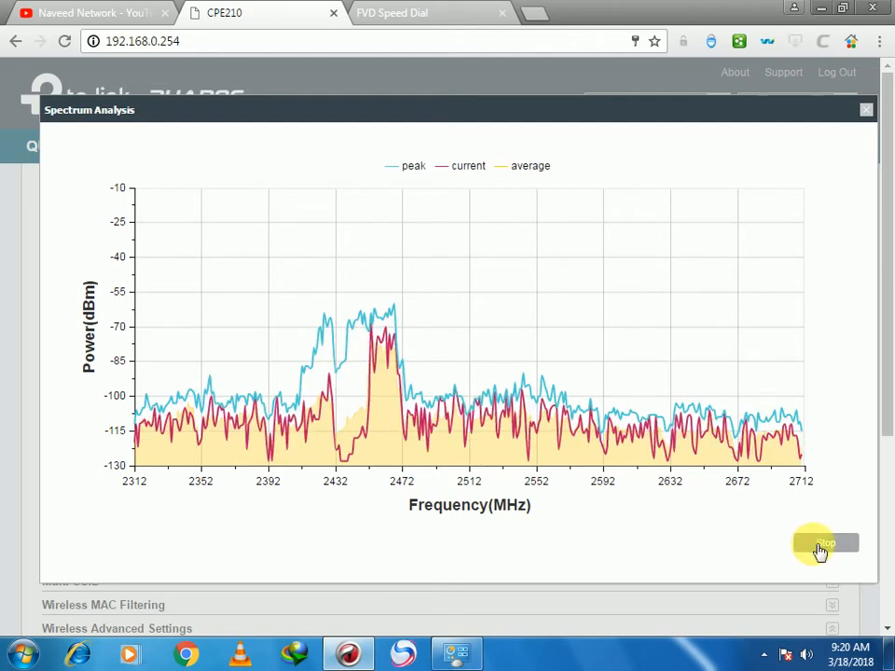
left_click(866, 110)
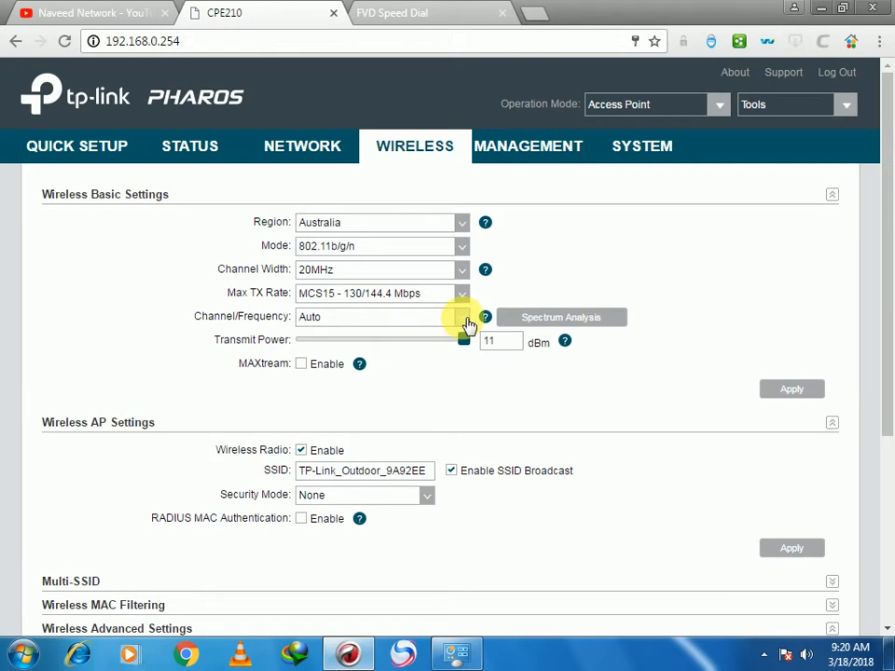
- Select channel 11 / 2462MHz from the Channel/Frequency list and apply it
left_click(471, 323)
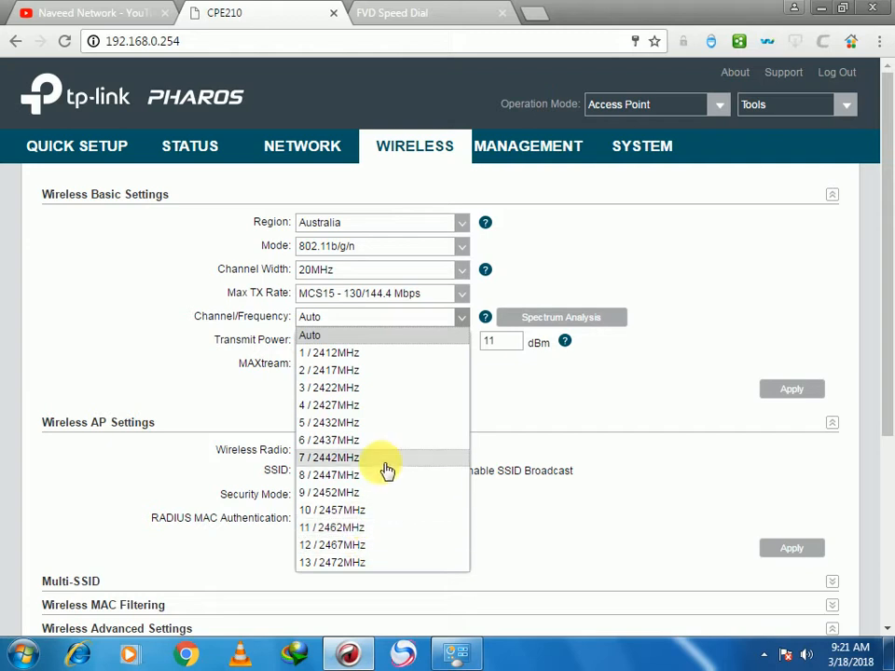
scroll(385, 467, "down", 1)
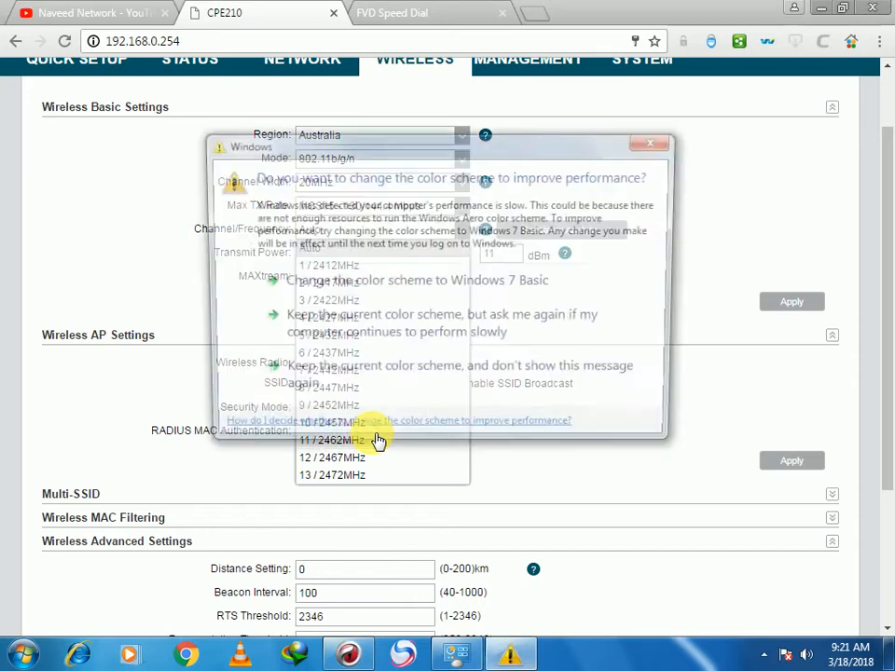
left_click(656, 142)
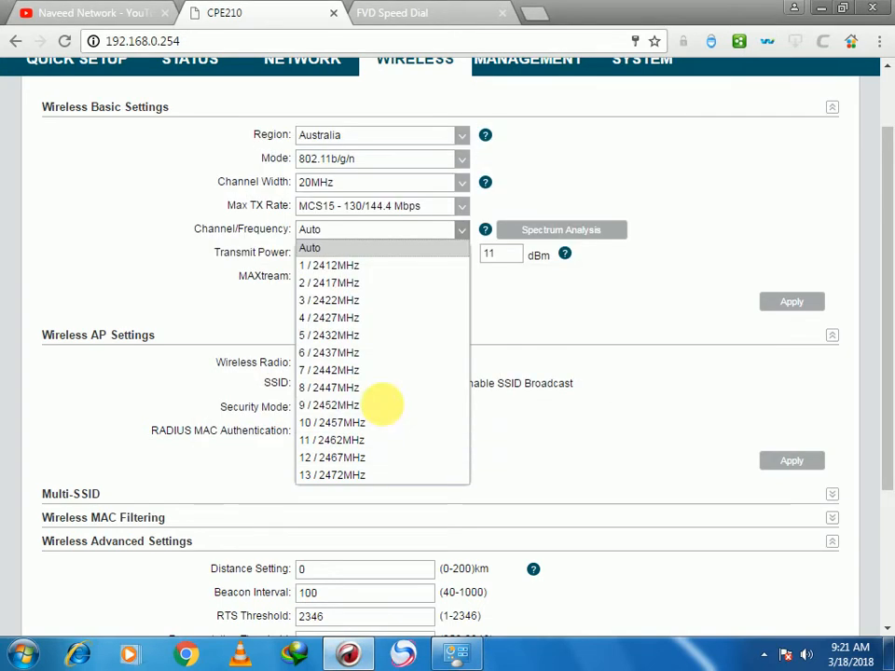
left_click(361, 439)
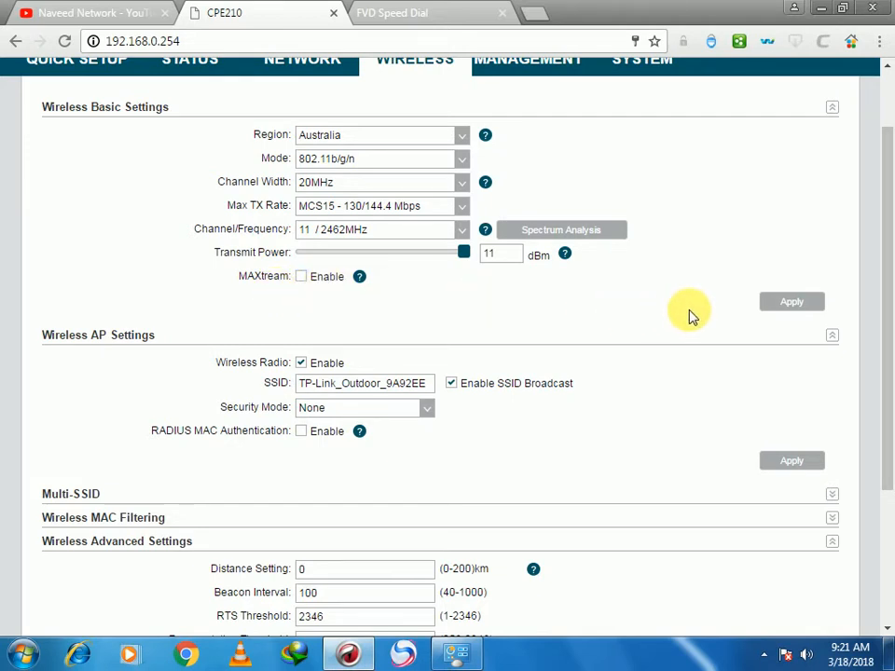
left_click(800, 303)
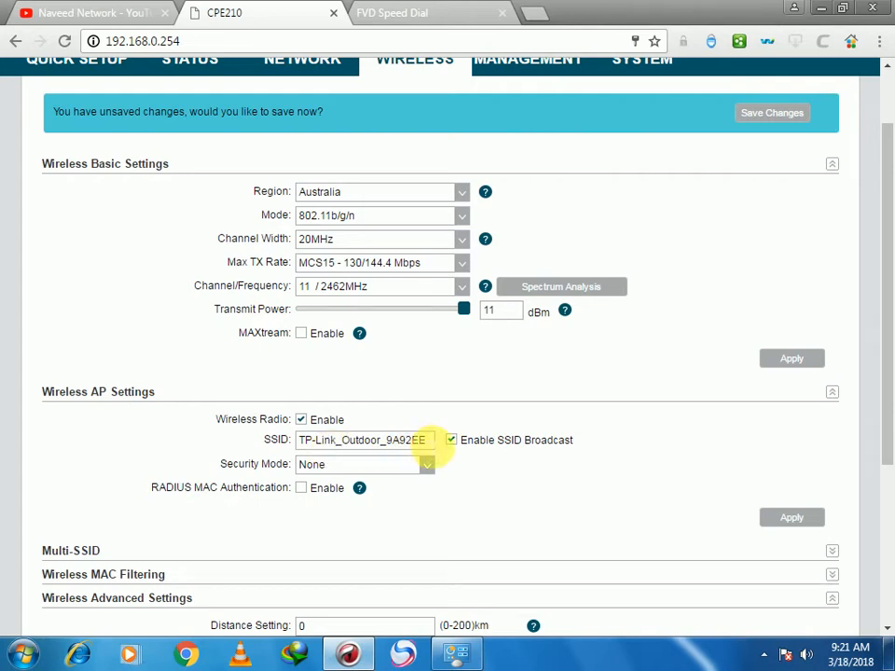
- Replace the SSID with the new network name and choose WPA-PSK security
left_click_drag(427, 442, 283, 443)
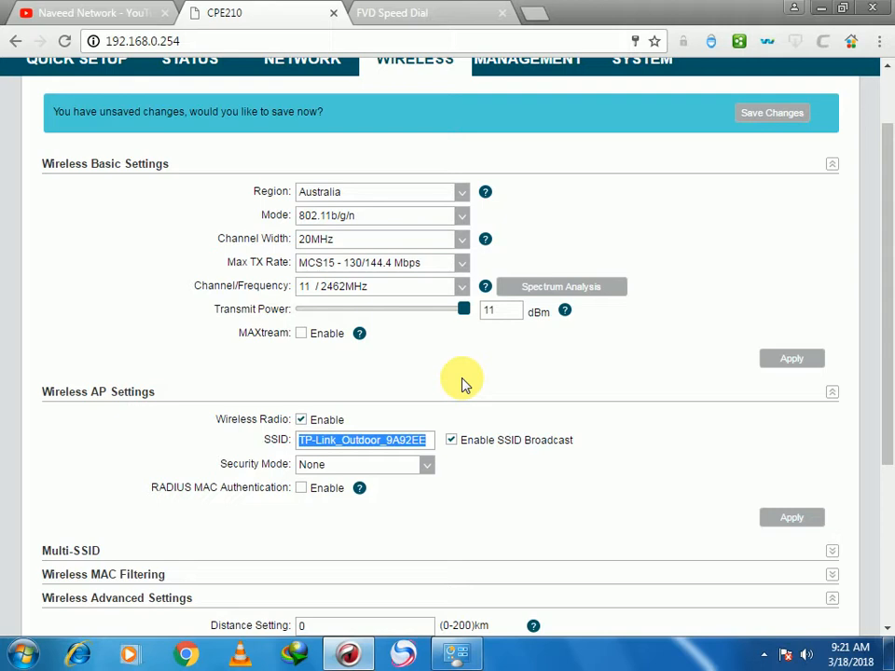
type("naveed network")
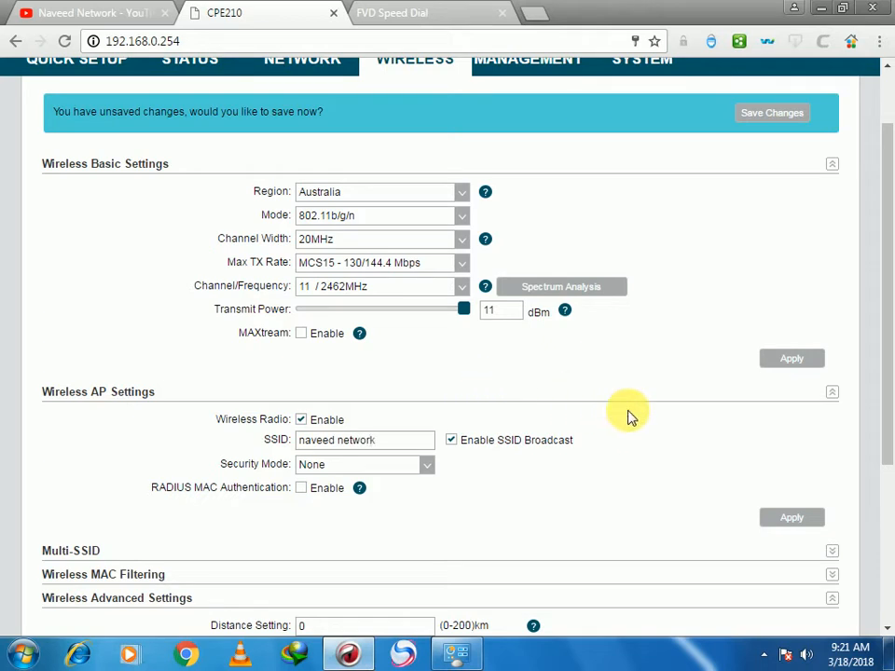
left_click(432, 473)
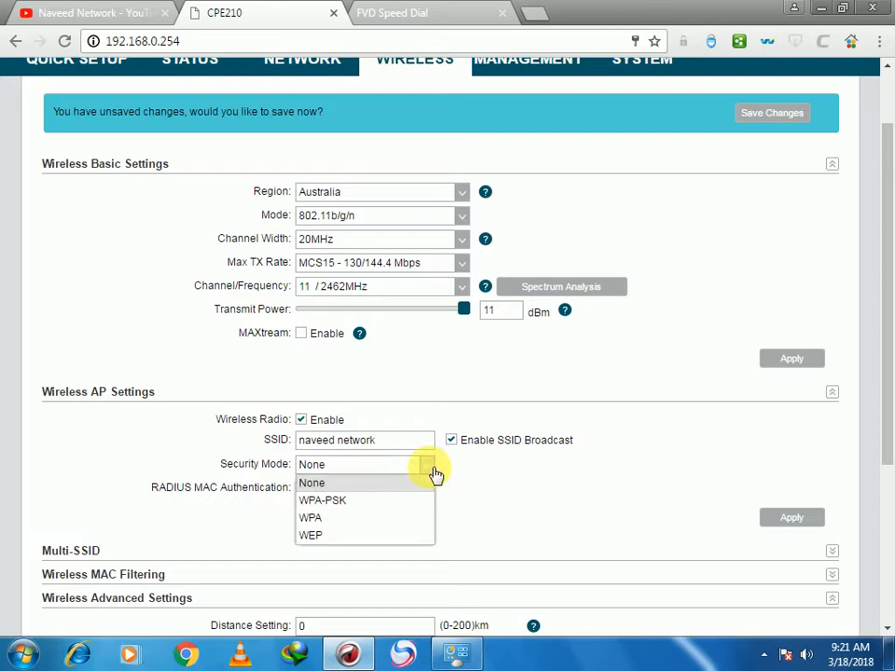
left_click(374, 504)
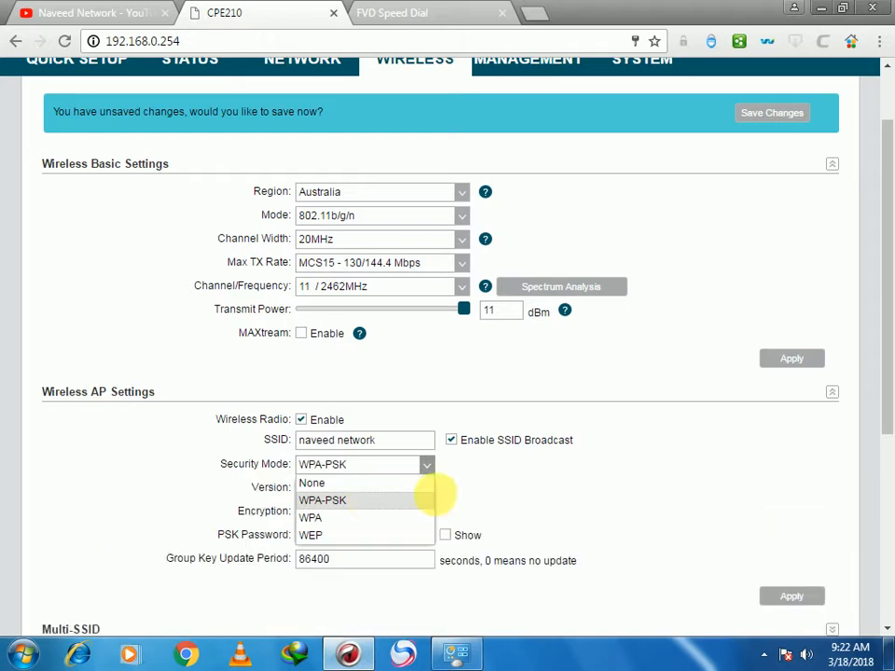
- Enter the PSK password, check it with Show, and apply the wireless settings
left_click(367, 539)
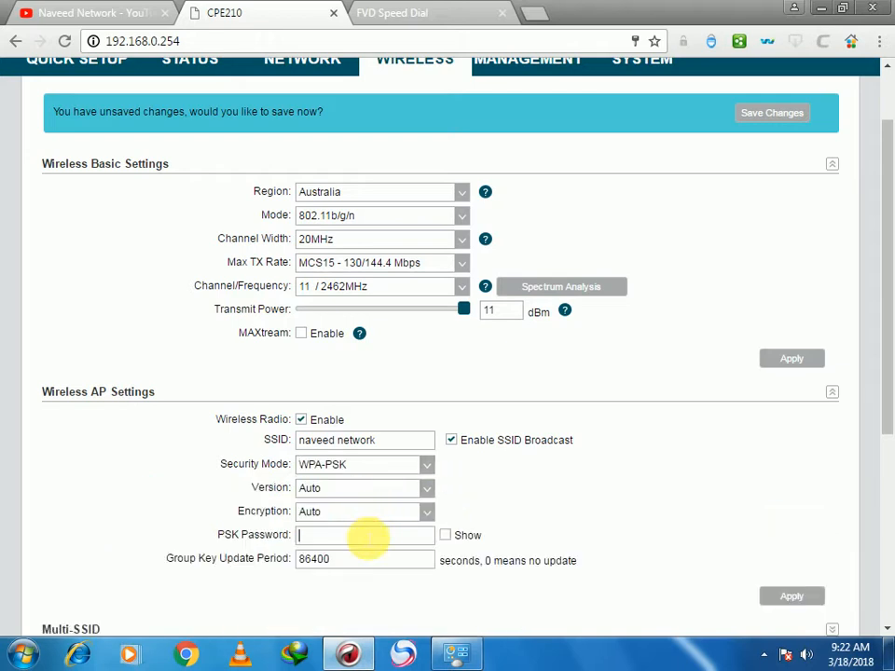
type("1234")
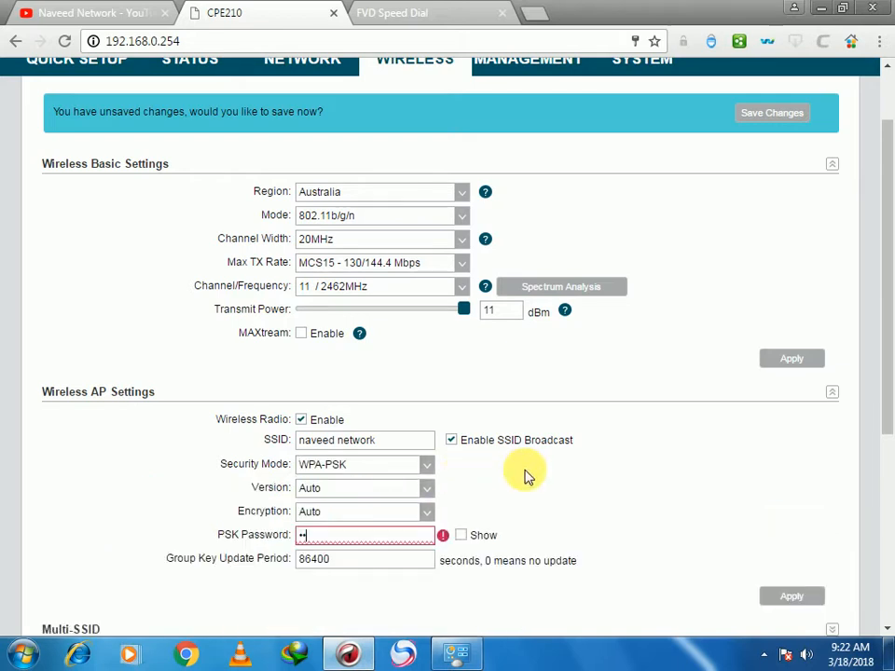
type("5678910")
left_click(548, 502)
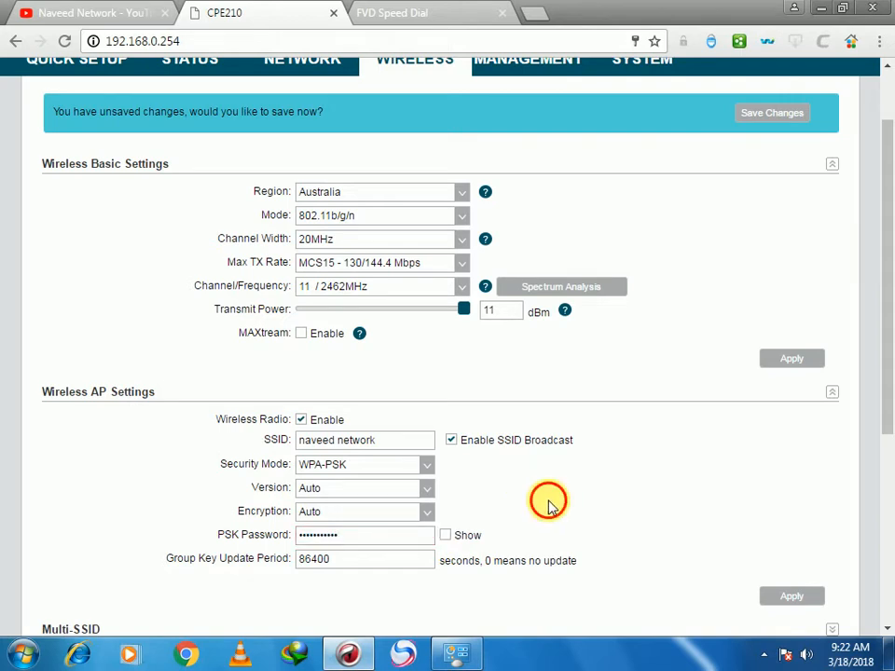
left_click(446, 537)
left_click(445, 537)
left_click(446, 538)
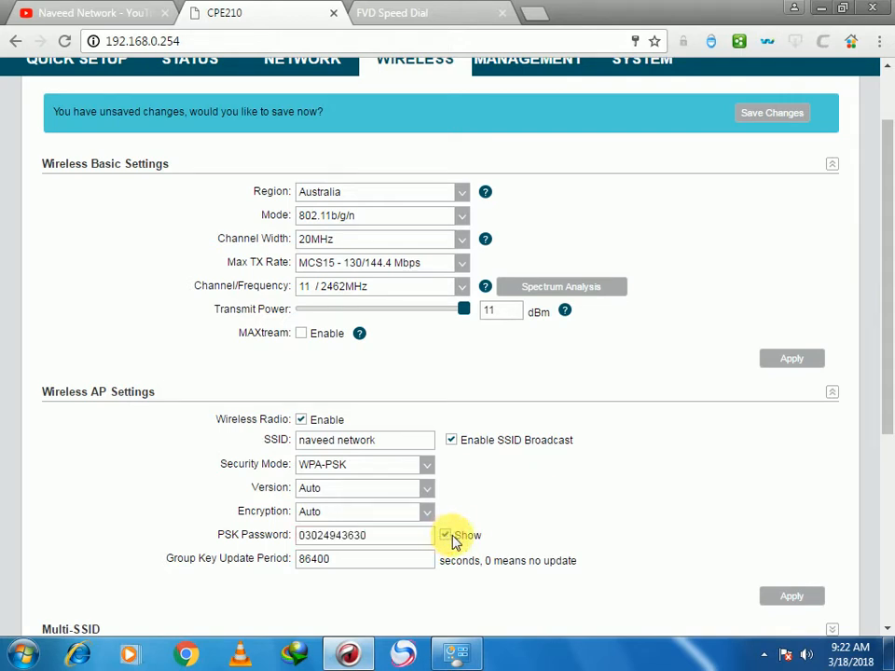
left_click(445, 538)
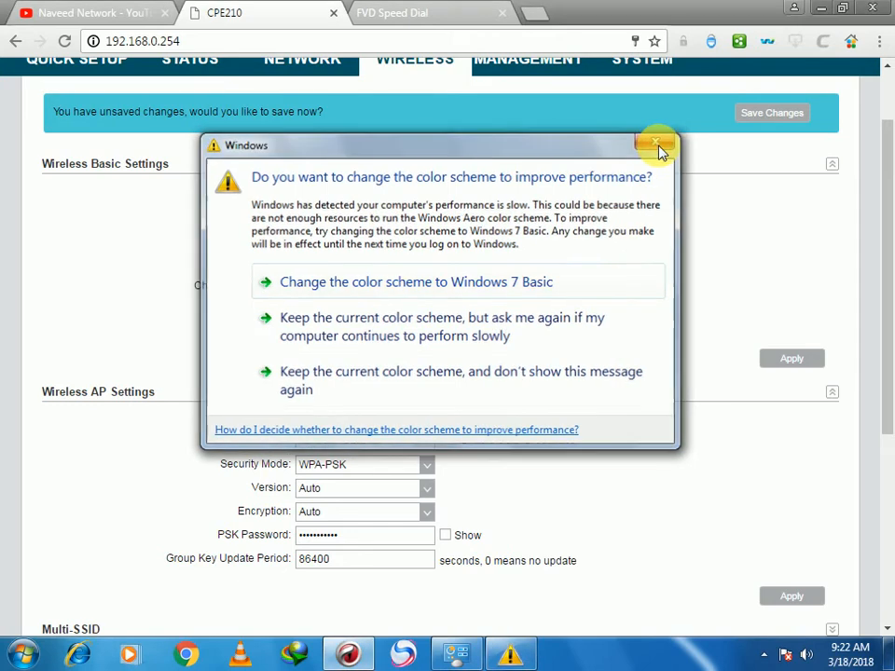
left_click(659, 142)
left_click(790, 597)
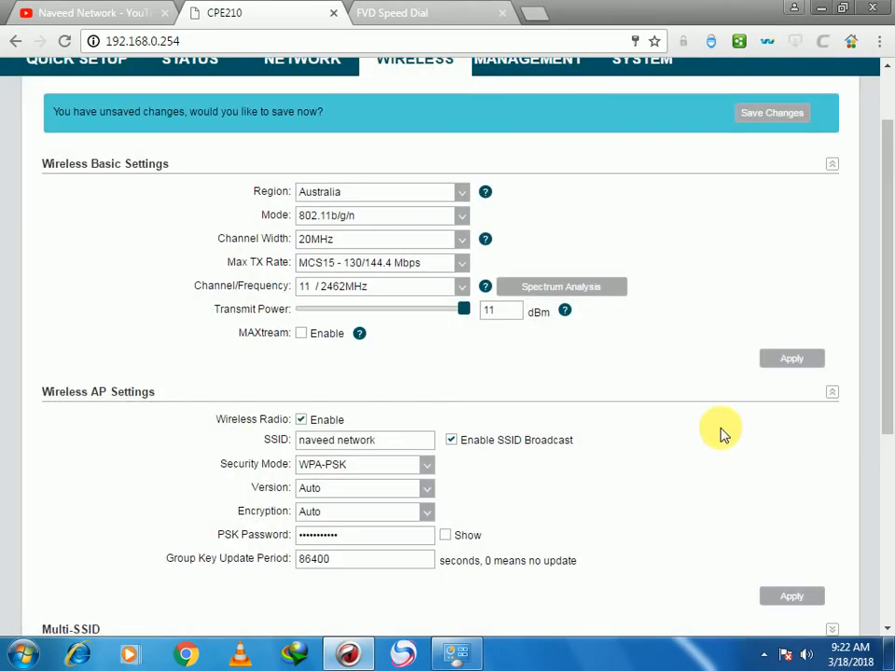
scroll(720, 429, "up", 2)
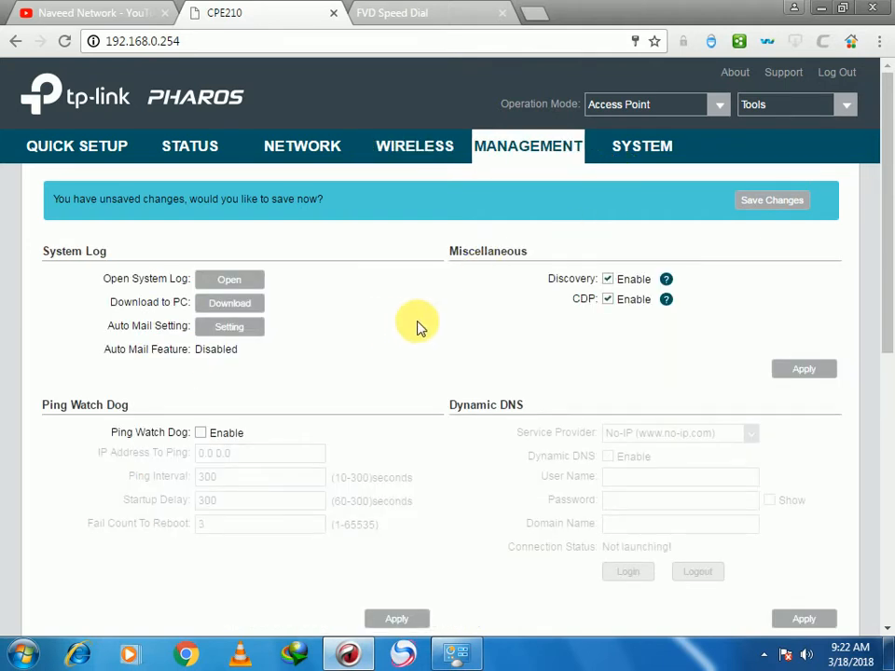
- Scroll down through the Management page sections and back up to the top
scroll(417, 327, "down", 1)
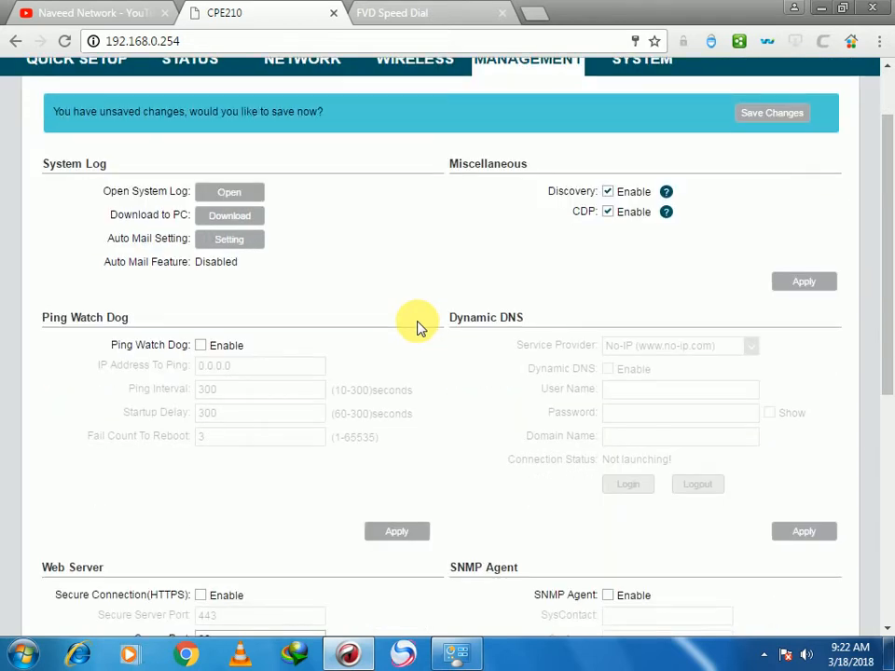
scroll(417, 326, "down", 1)
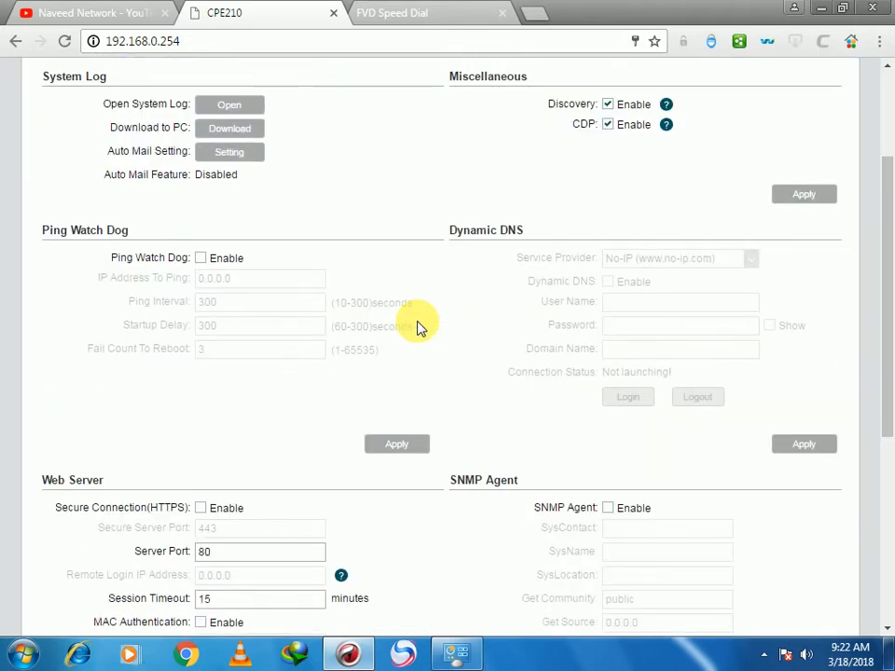
scroll(475, 391, "up", 2)
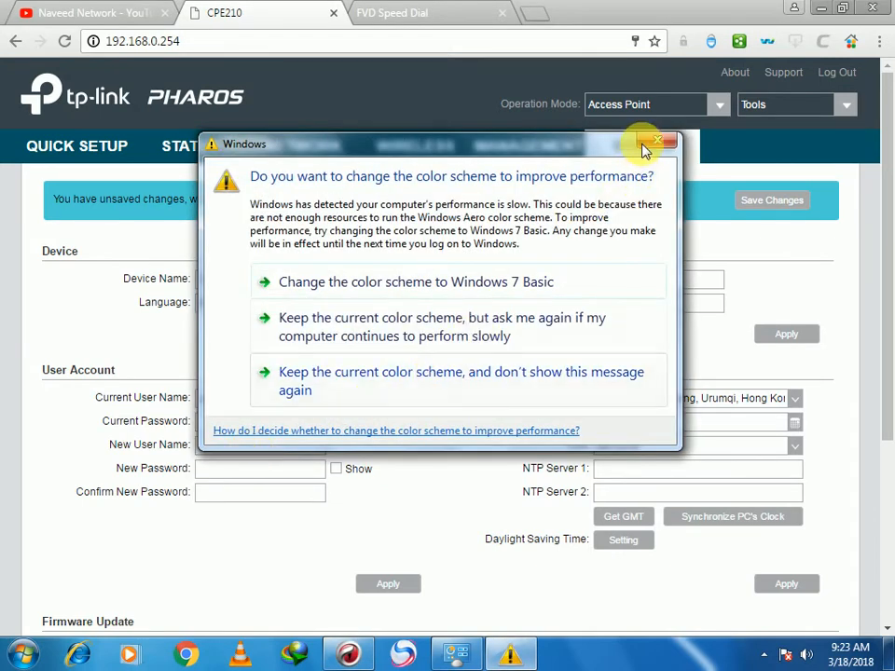
- Leave the New Password and Confirm New Password fields blank and switch to the NETWORK page
left_click(659, 143)
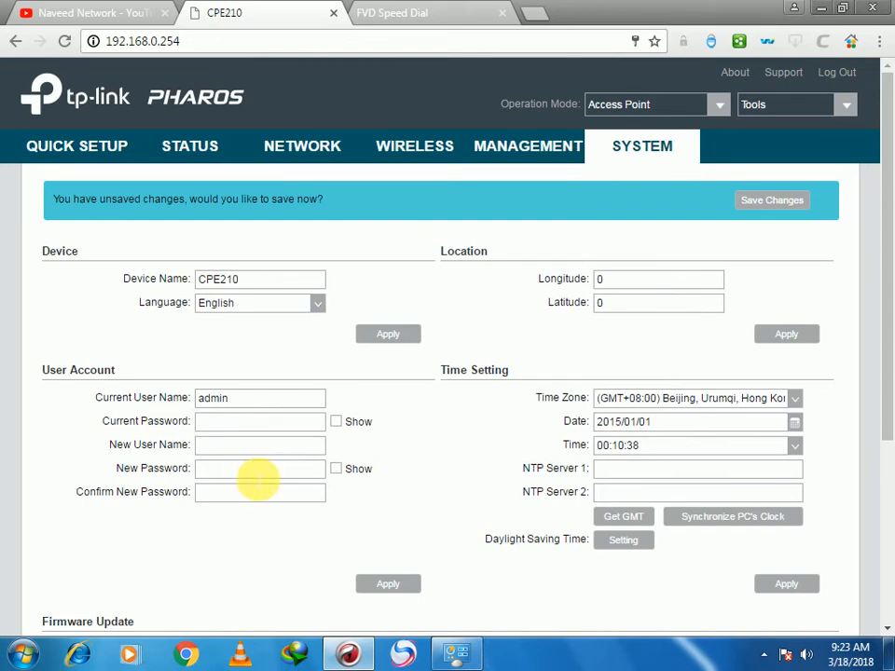
left_click(260, 468)
left_click(312, 497)
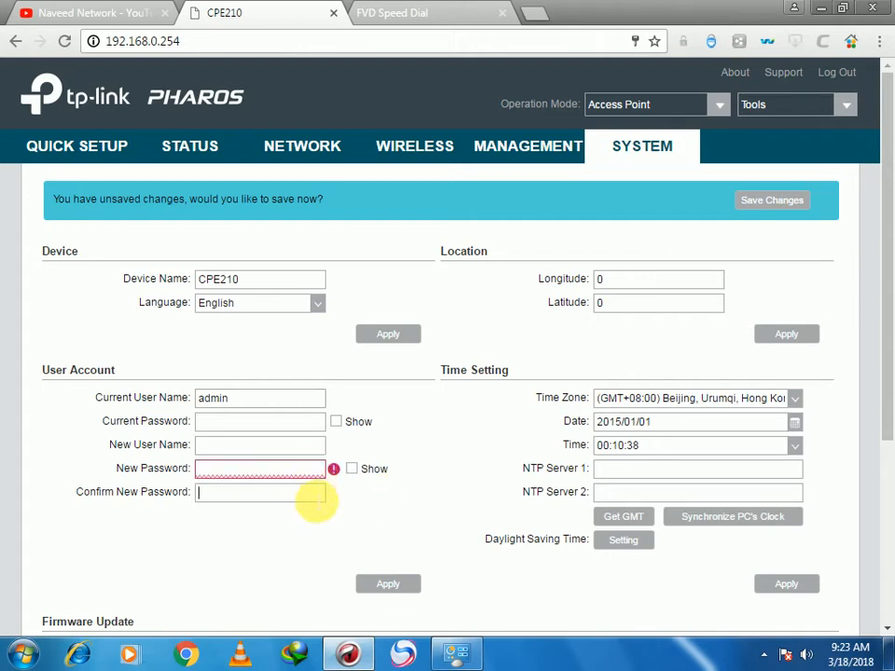
left_click(319, 499)
left_click(385, 502)
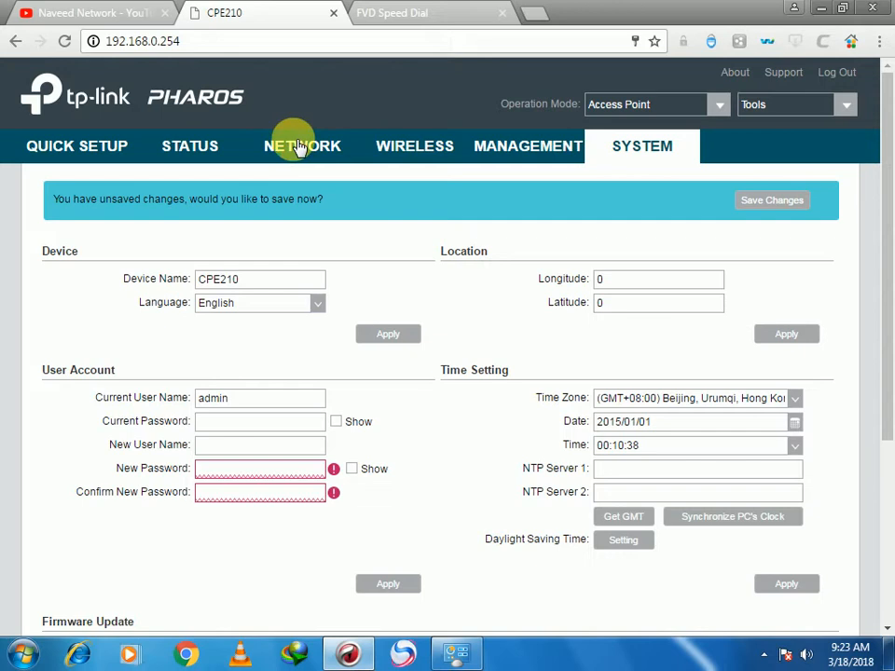
left_click(338, 156)
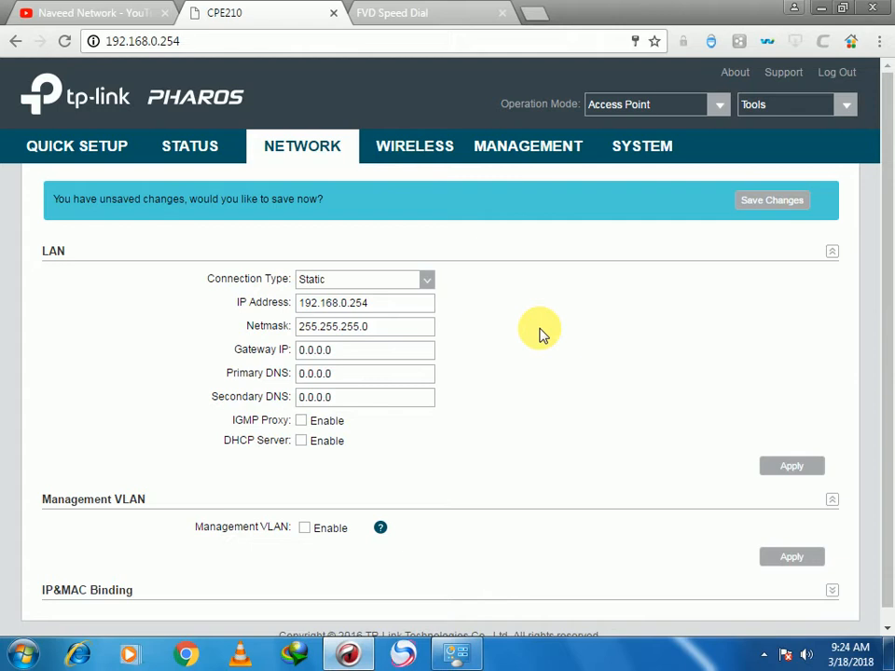
- Change the LAN IP address from 192.168.0.254 to 192.168.2.250 and apply it
left_click(400, 305)
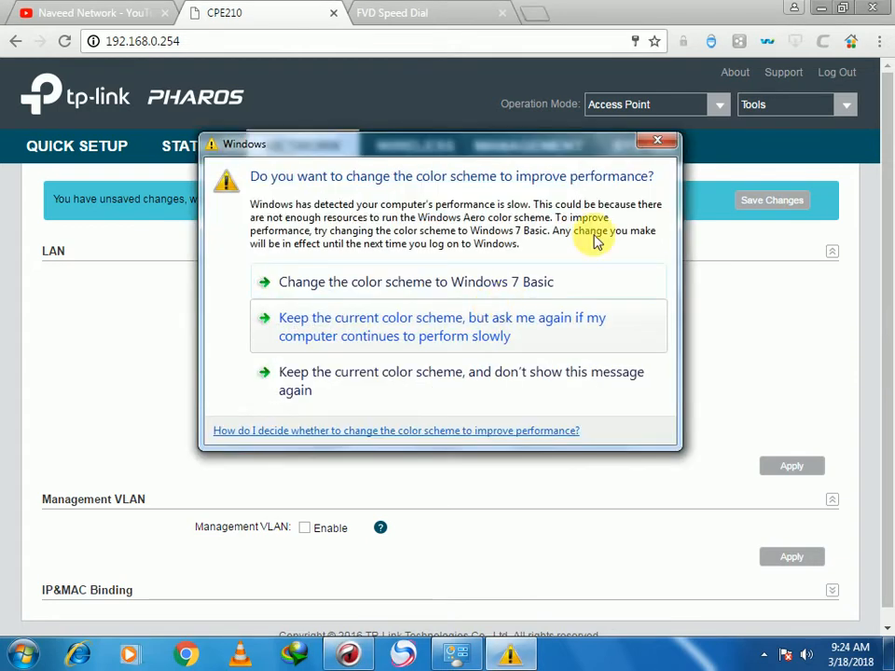
left_click(660, 142)
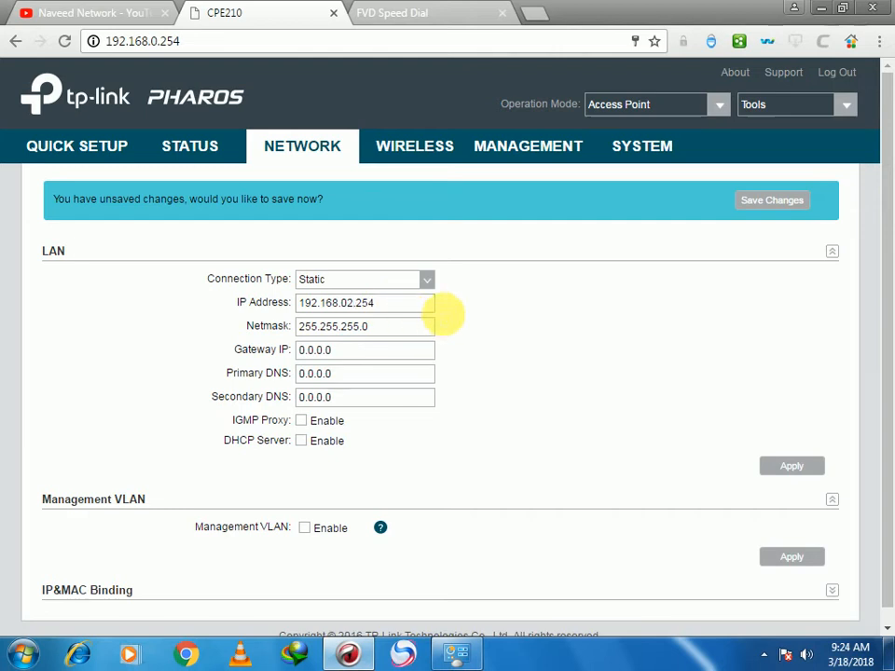
key("BackSpace")
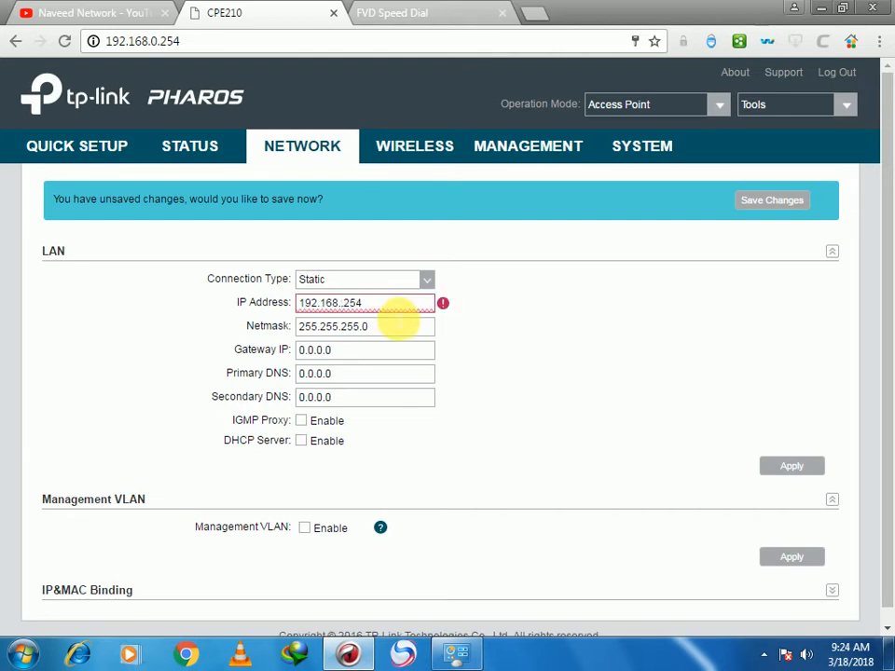
type("2")
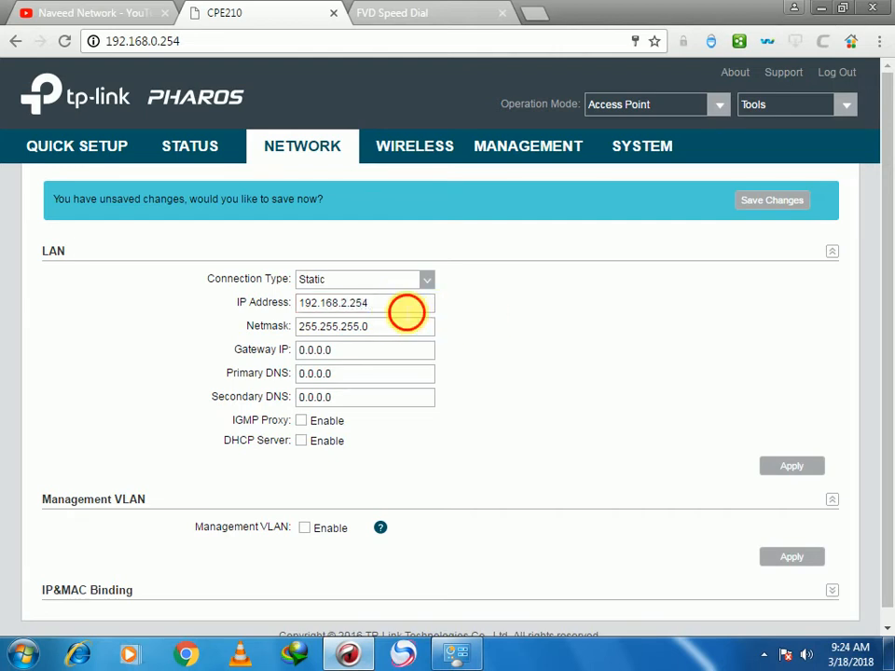
left_click(407, 312)
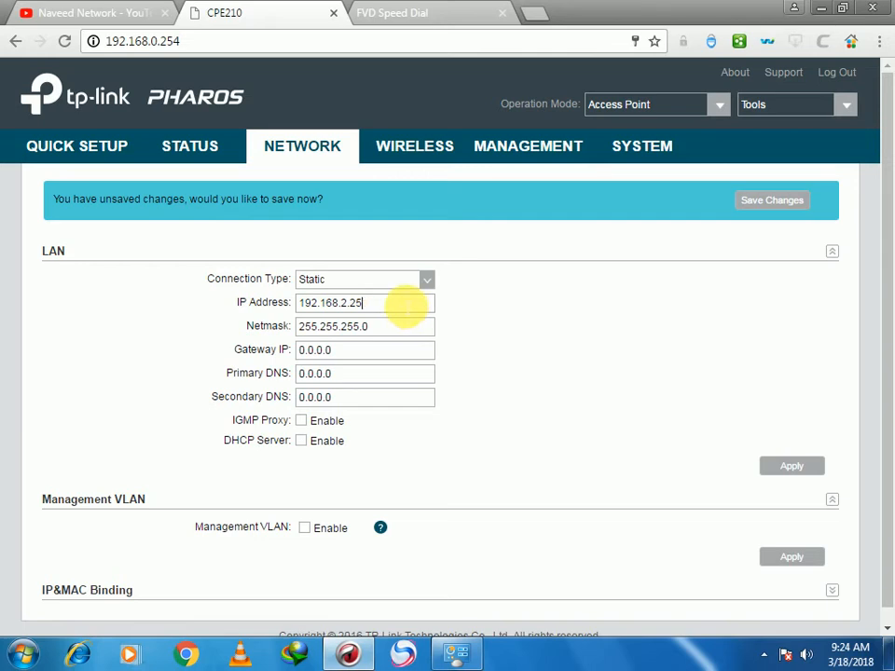
type("0")
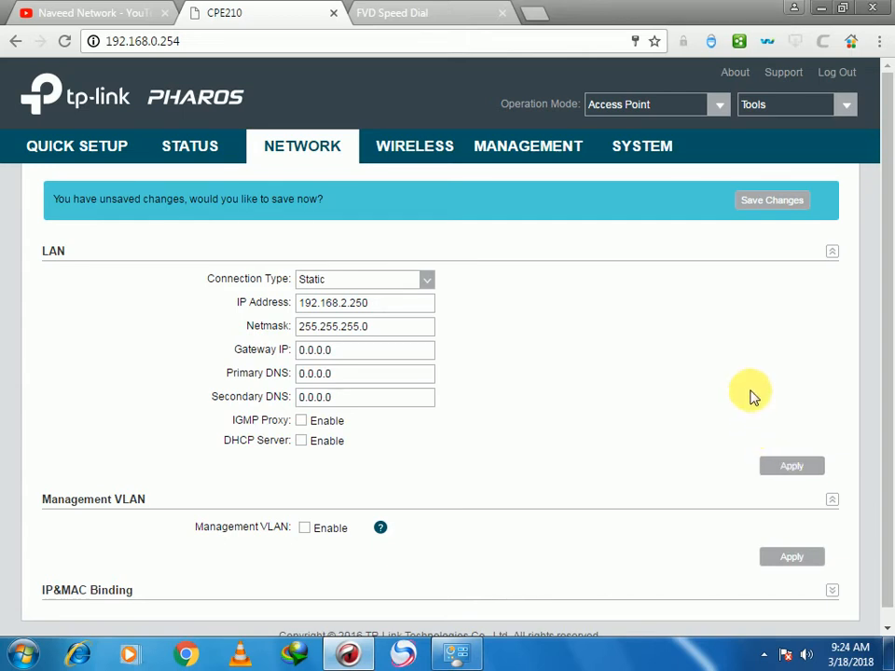
left_click(788, 469)
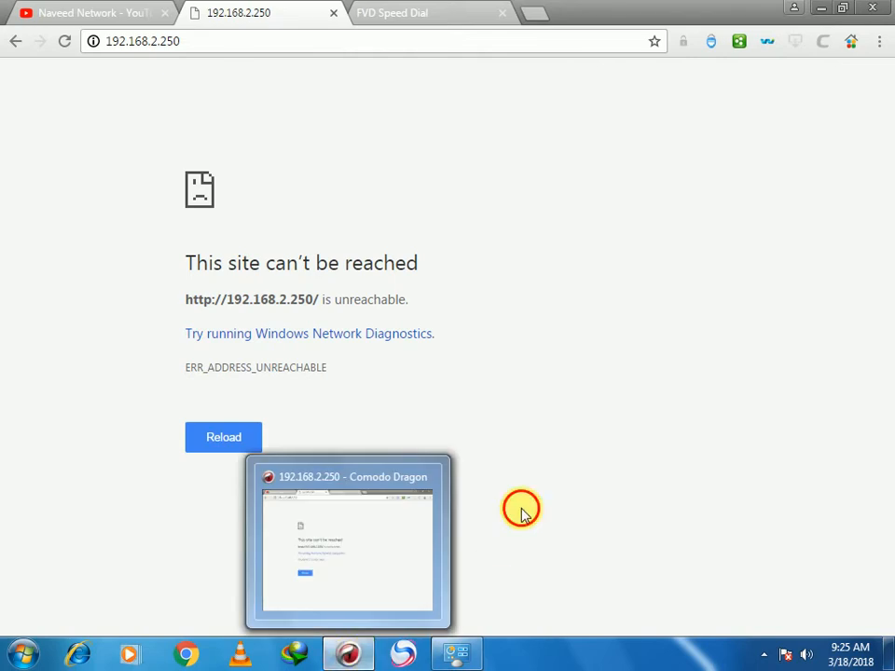
- Set the PC's wired adapter IPv4 address to 192.168.2.100 and confirm both dialogs
left_click(347, 653)
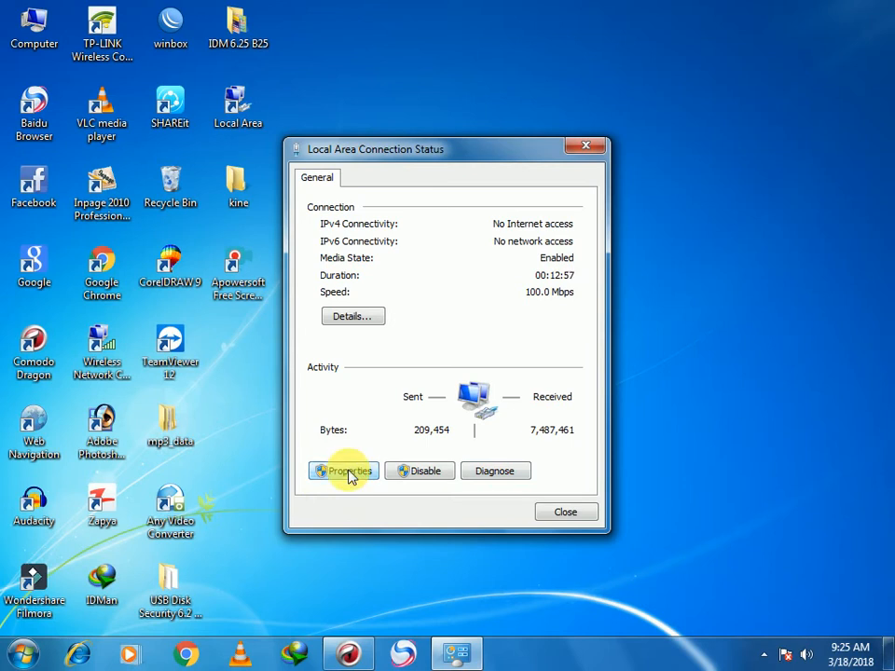
left_click(347, 472)
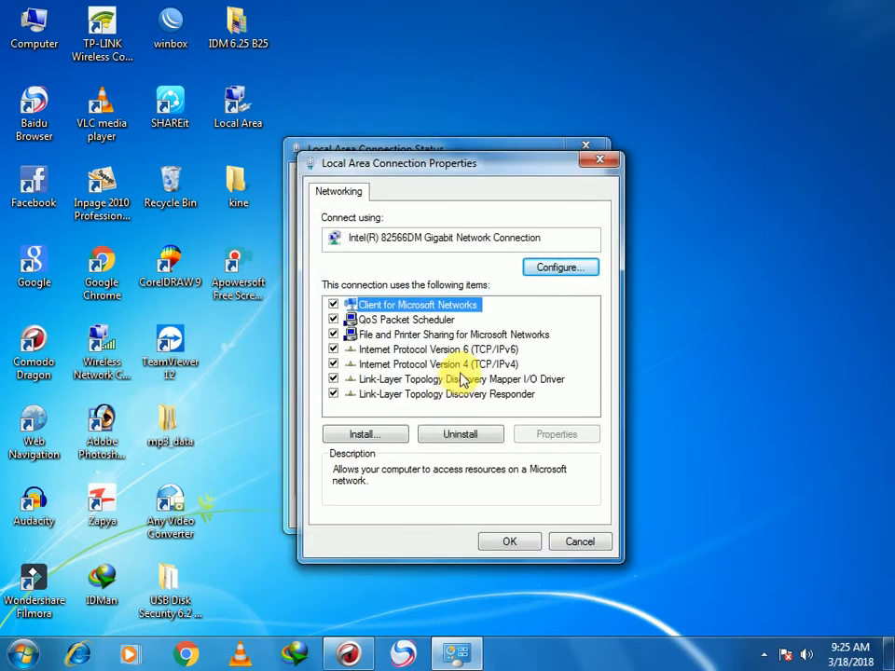
double_click(461, 364)
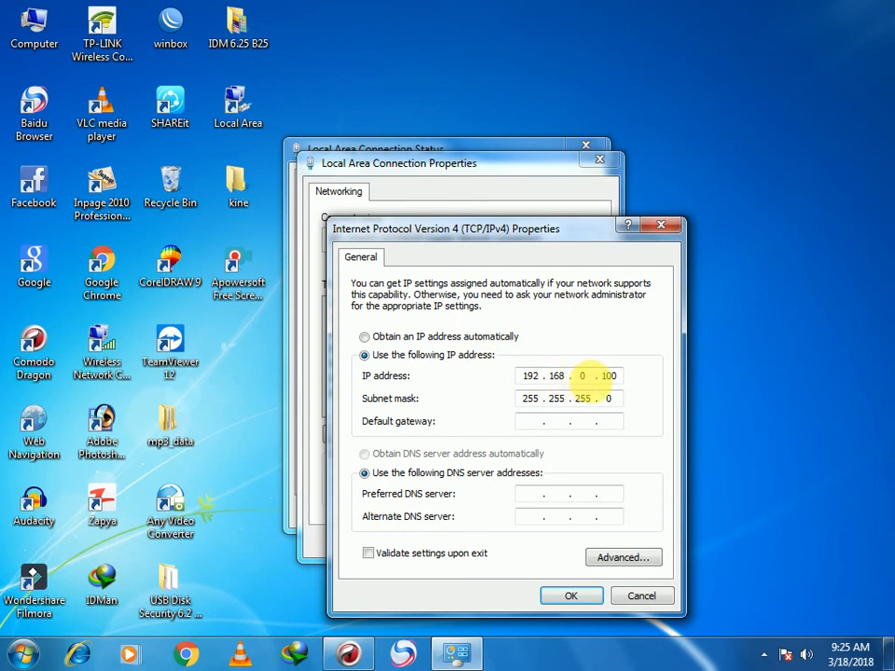
key("BackSpace")
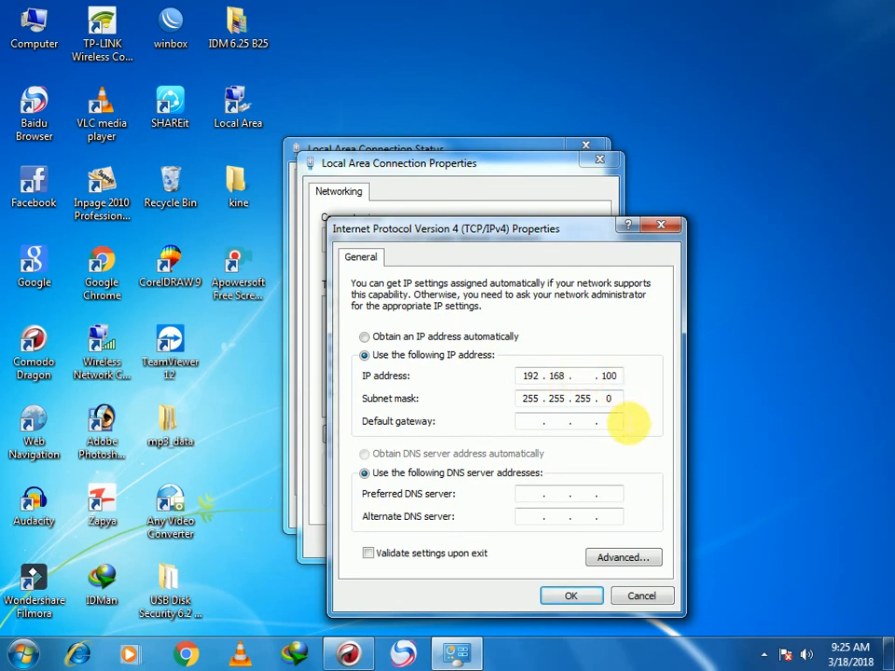
type("2")
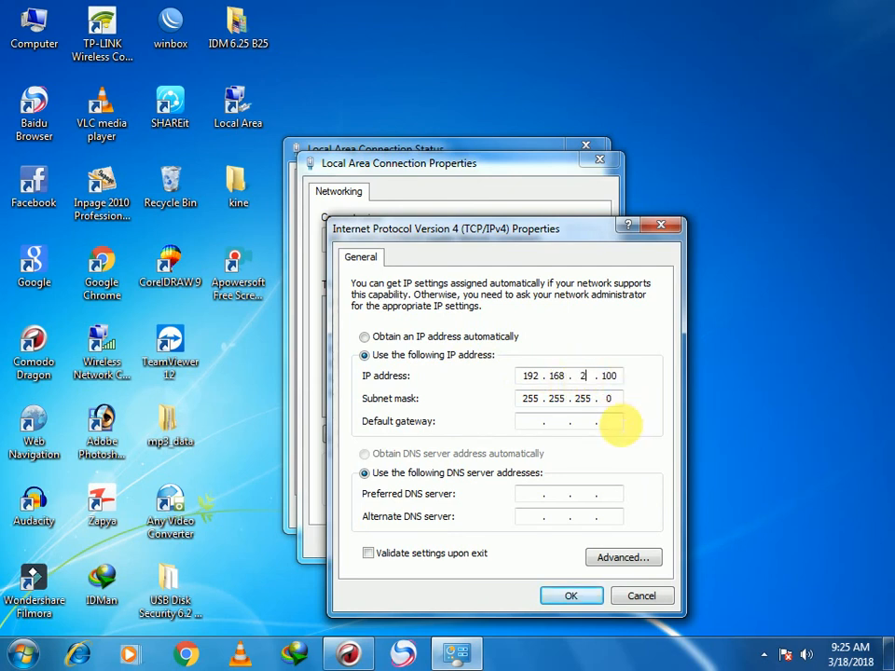
left_click(566, 601)
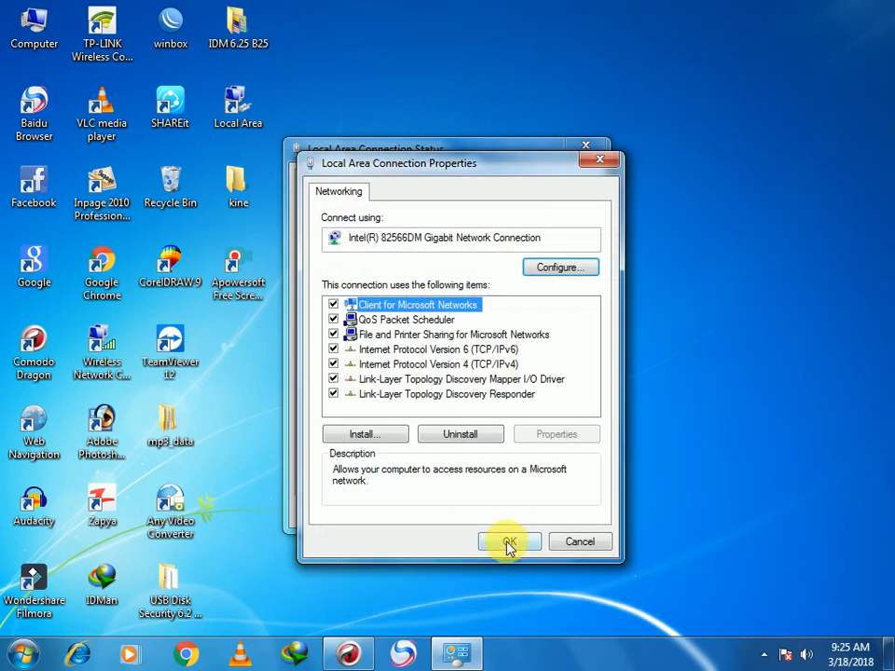
left_click(510, 543)
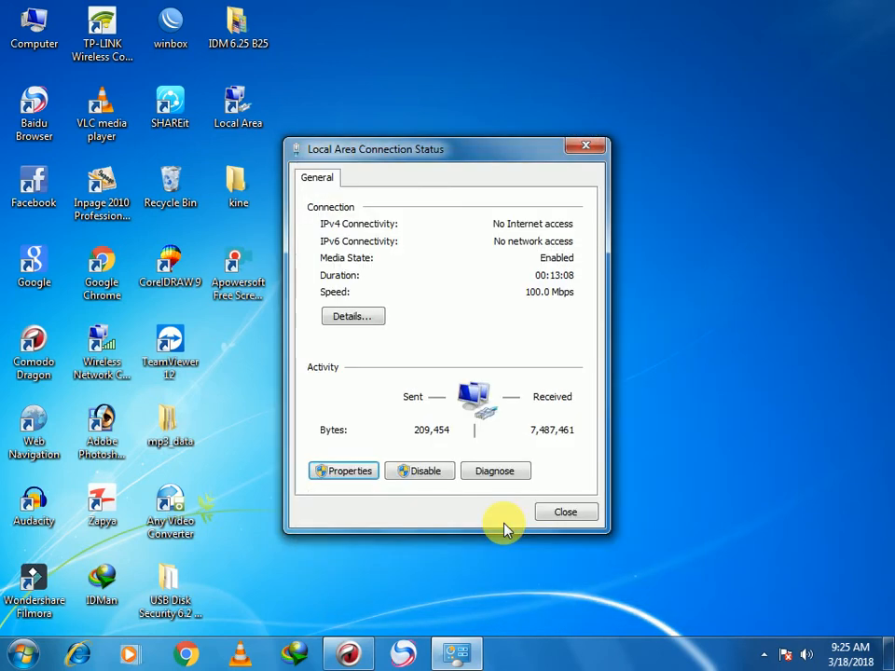
left_click(348, 652)
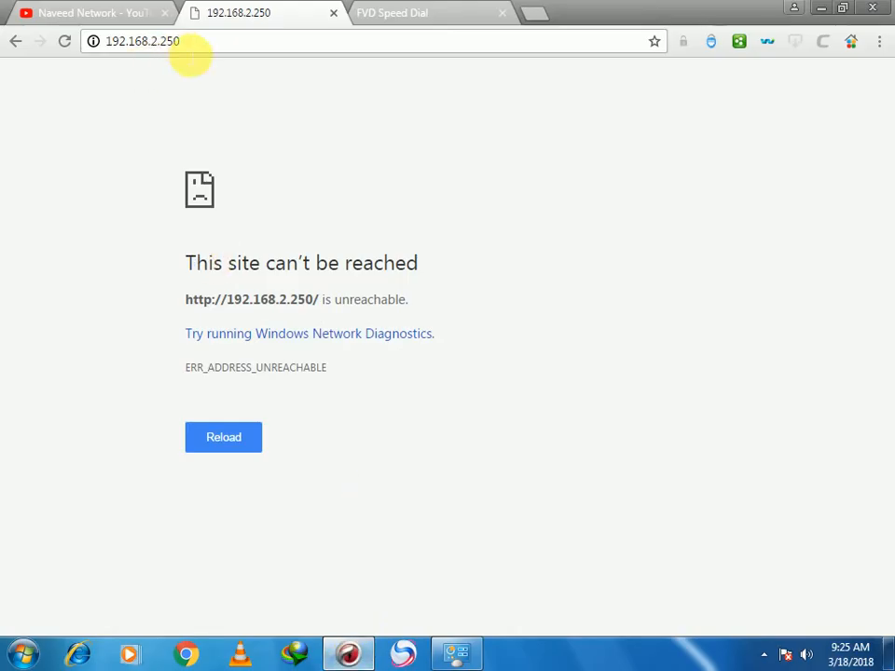
- Reload the CPE210 at 192.168.2.250 and save its pending configuration changes
left_click(67, 43)
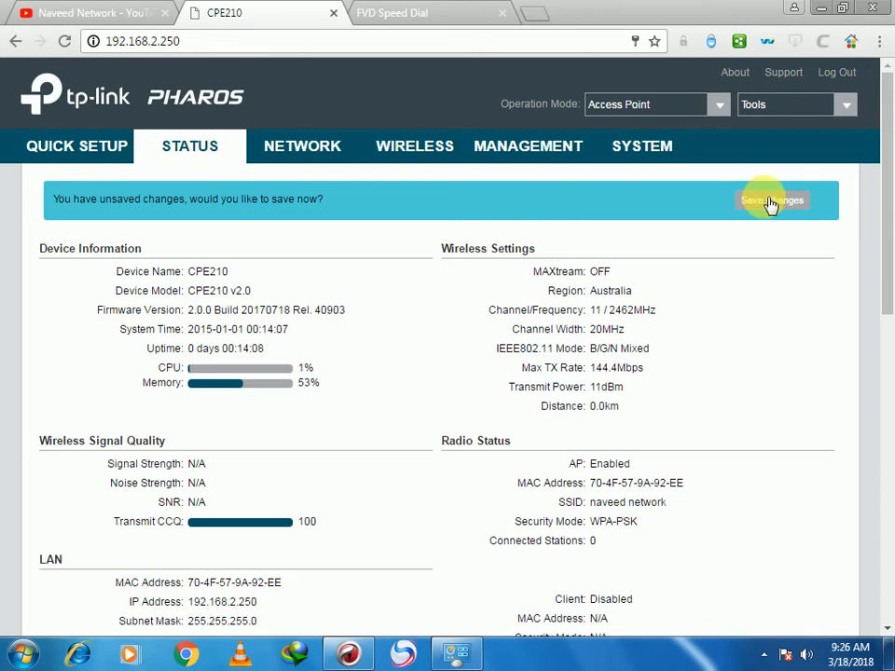
left_click(770, 201)
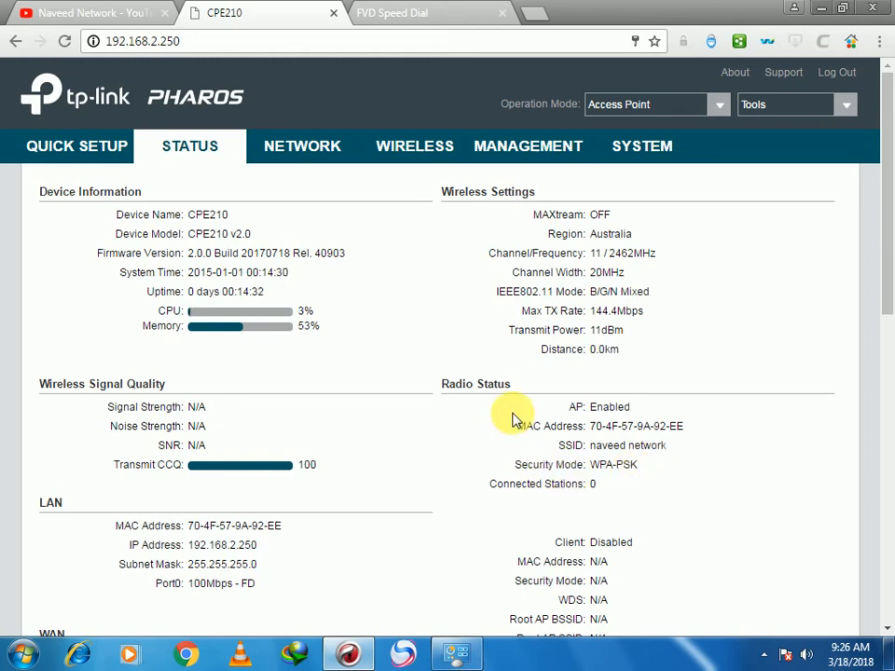
scroll(515, 420, "down", 1)
scroll(515, 419, "down", 2)
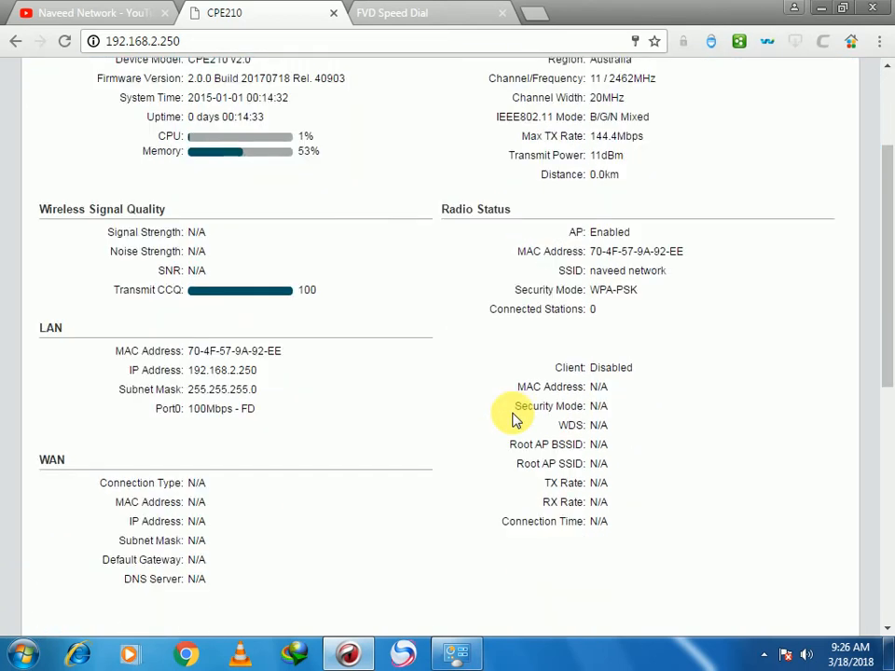
scroll(515, 419, "up", 3)
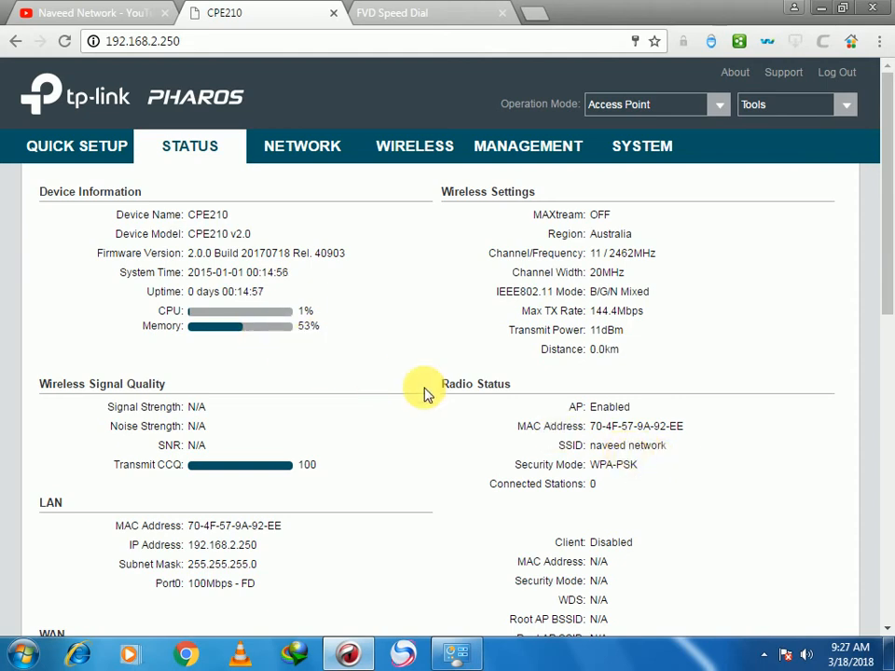
- Dismiss the Windows colour-scheme notice and the hidden tray icons panel
left_click(389, 328)
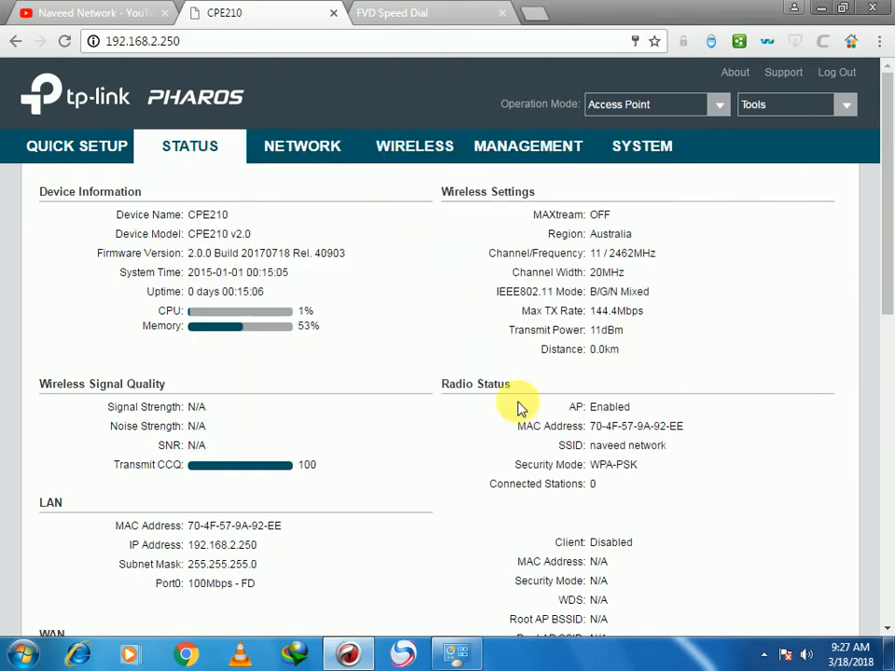
left_click(764, 654)
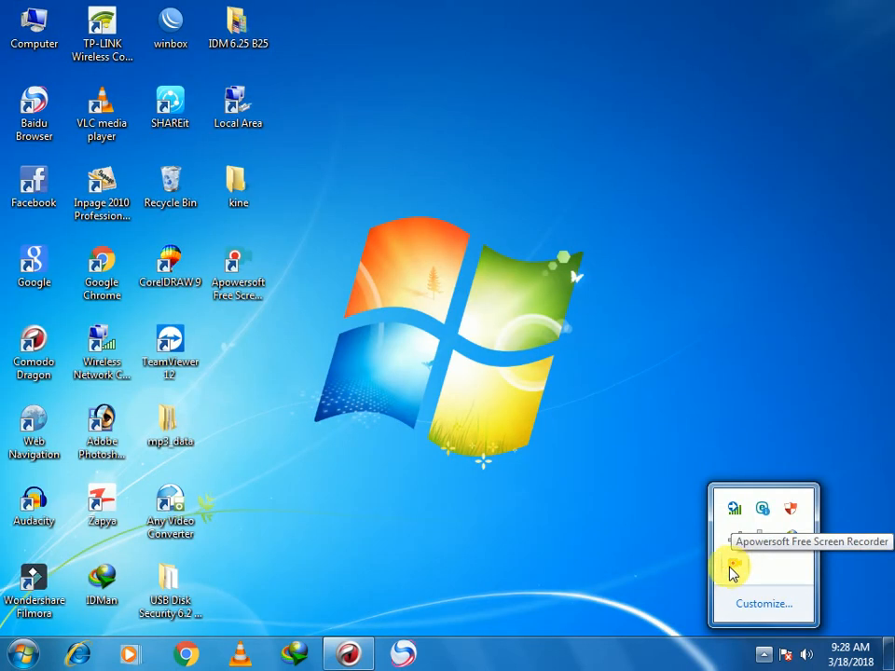
left_click(587, 523)
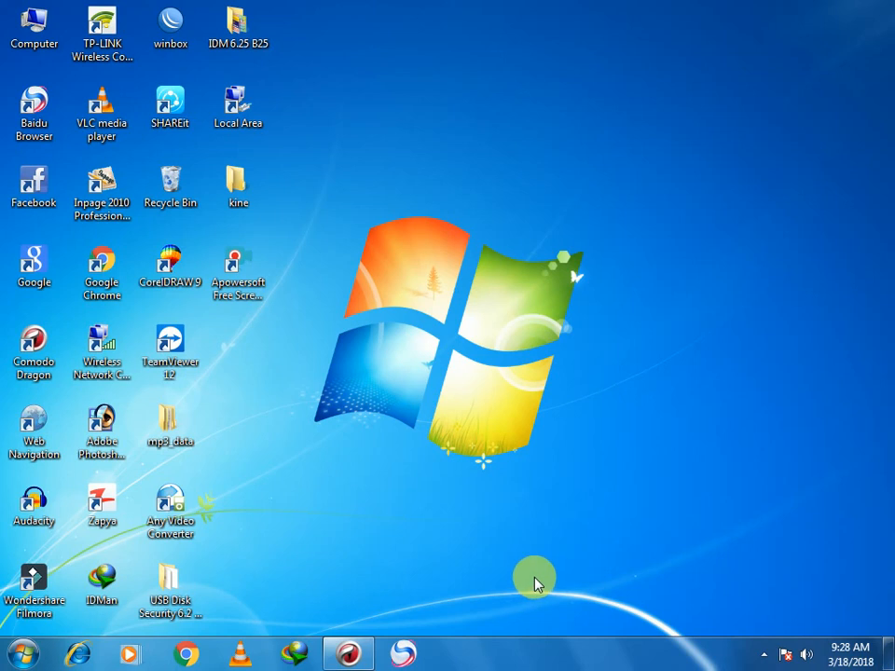
- Check 'naveed network' in the TP-LINK utility shows WPA/WPA2-Personal, then return to the browser
left_click(765, 652)
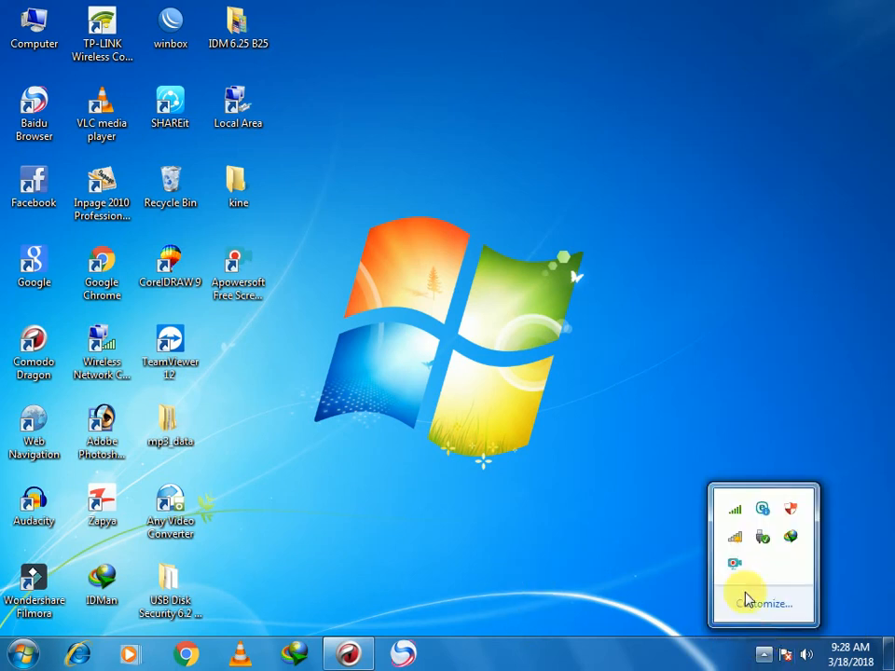
double_click(735, 518)
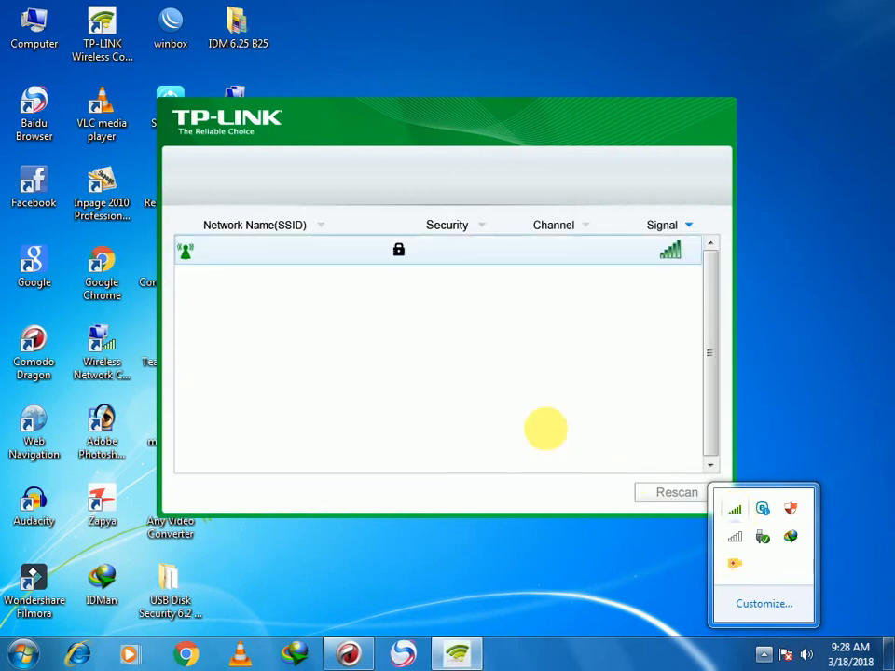
mouse_move(435, 269)
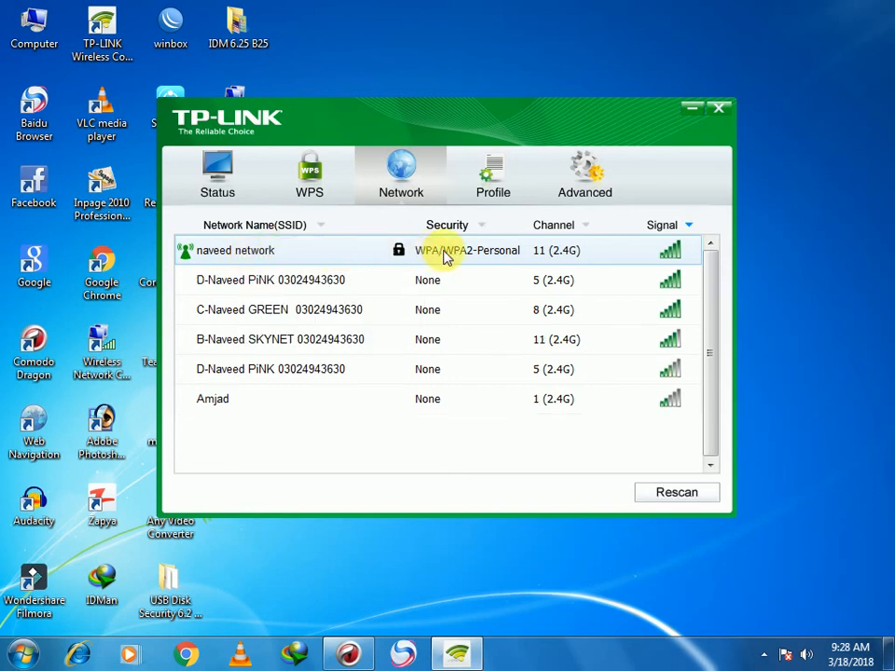
left_click(527, 258)
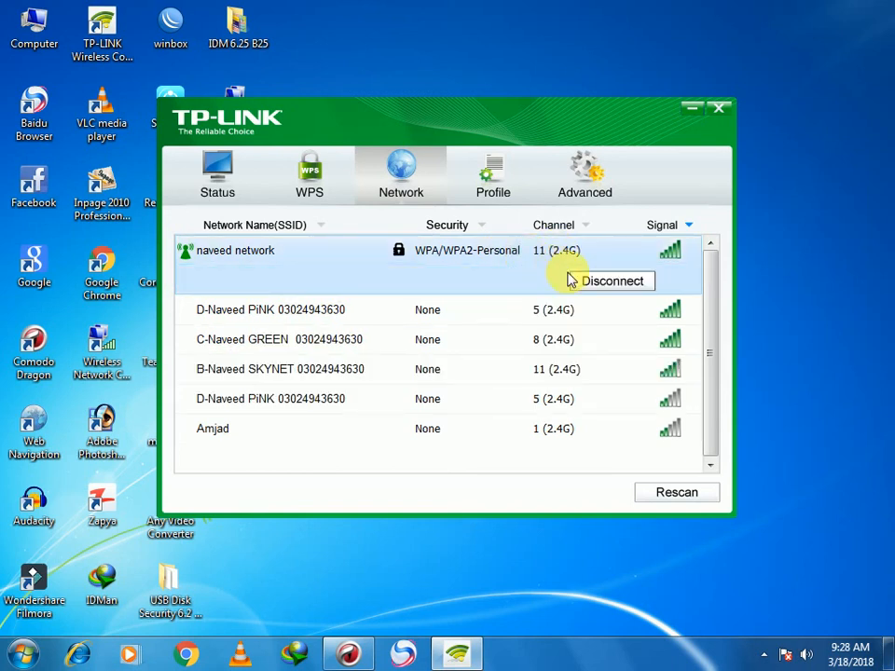
left_click(492, 254)
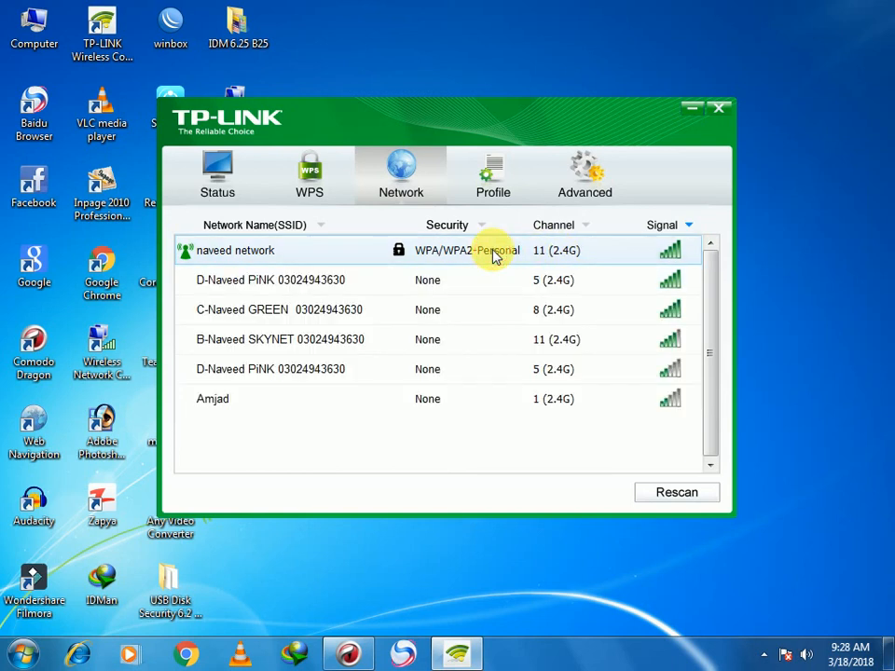
mouse_move(563, 256)
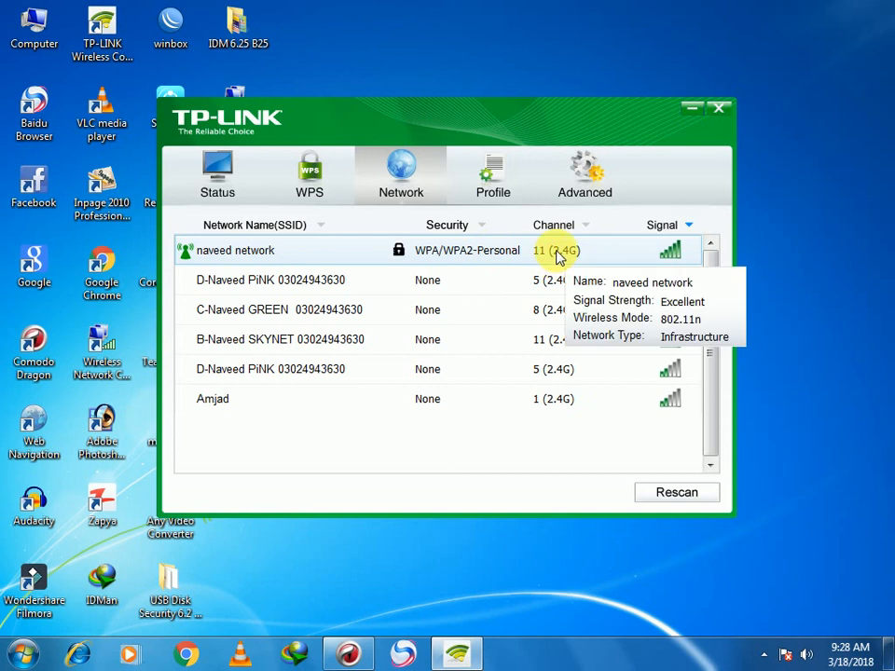
left_click(764, 655)
left_click(654, 570)
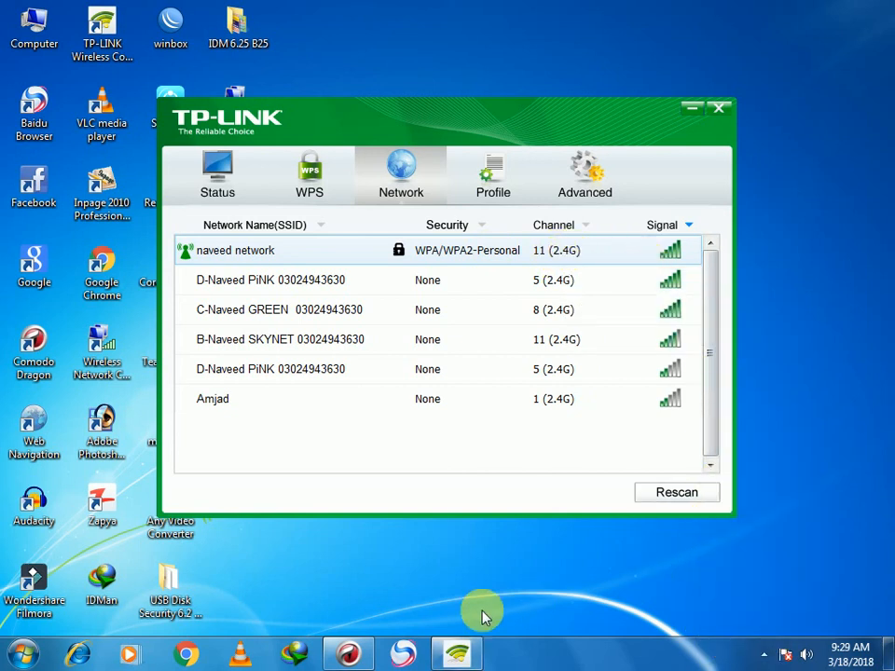
left_click(349, 653)
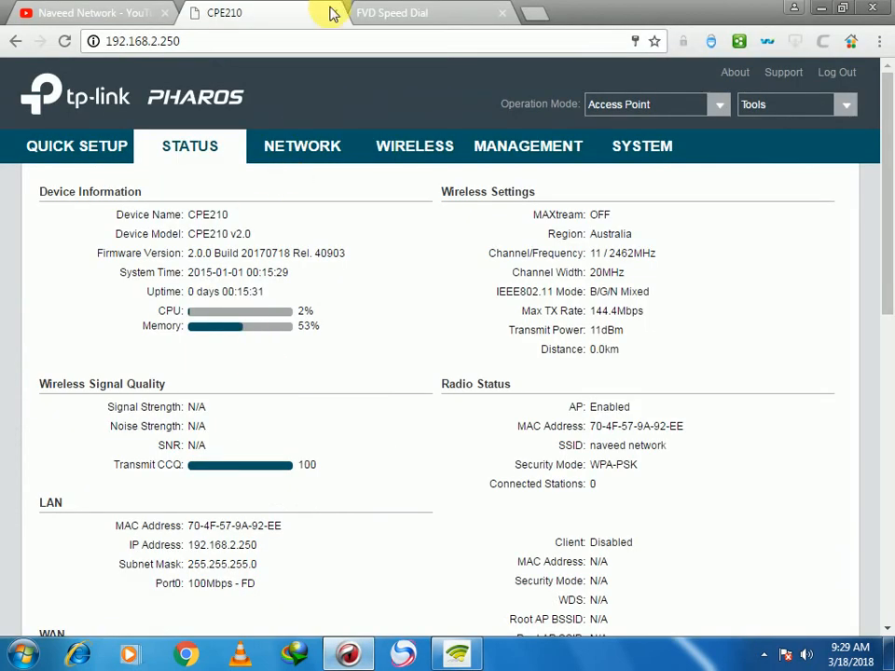
- Open YouTube from the FVD Speed Dial tab, then switch back to the CPE210 tab
left_click(154, 12)
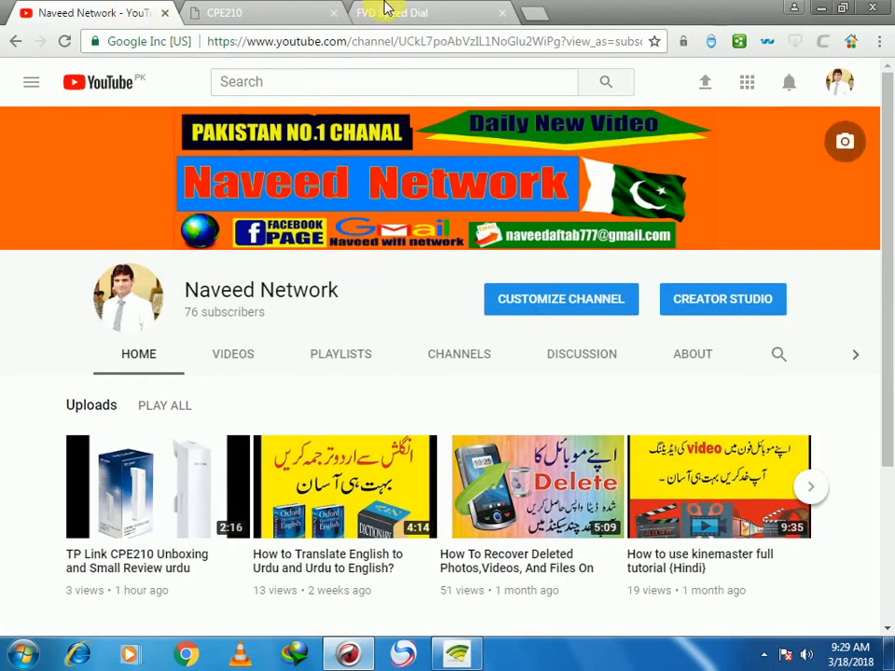
left_click(455, 13)
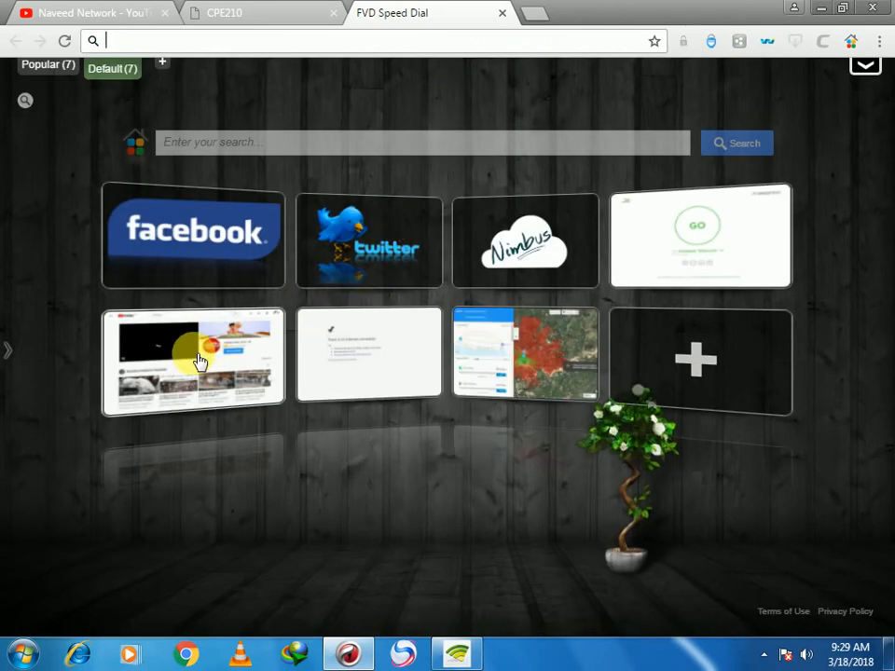
left_click(337, 322)
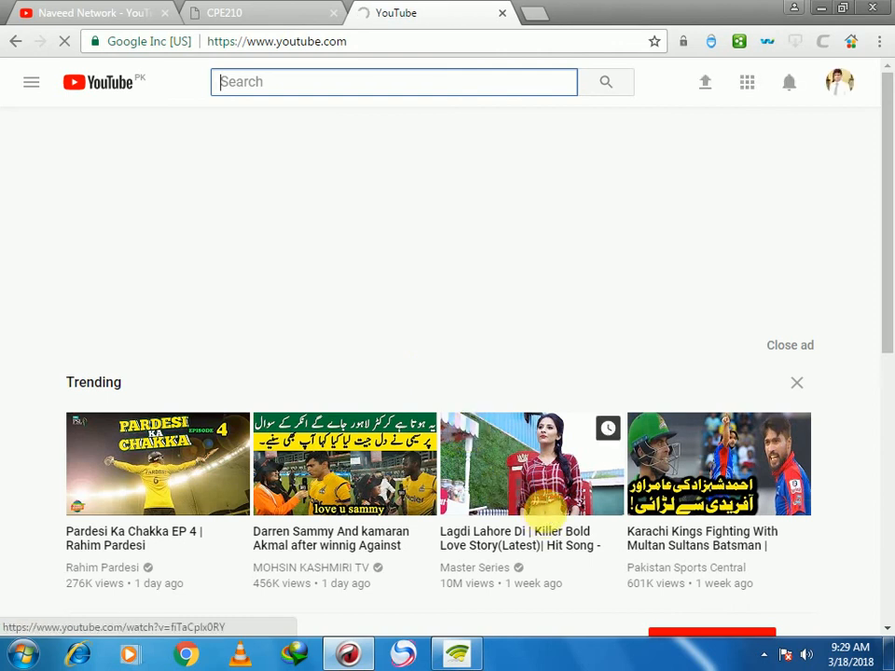
scroll(552, 518, "down", 1)
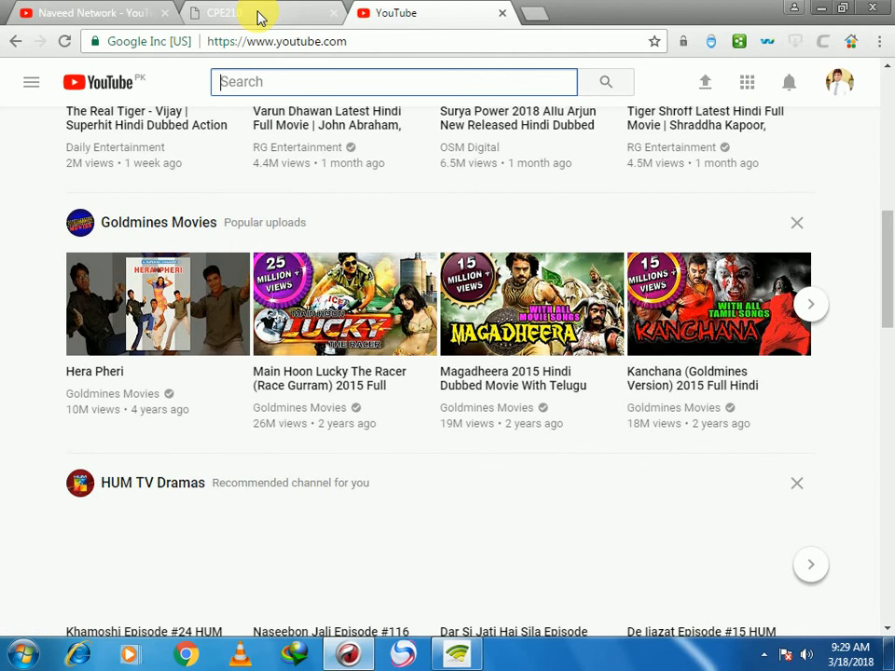
left_click(255, 14)
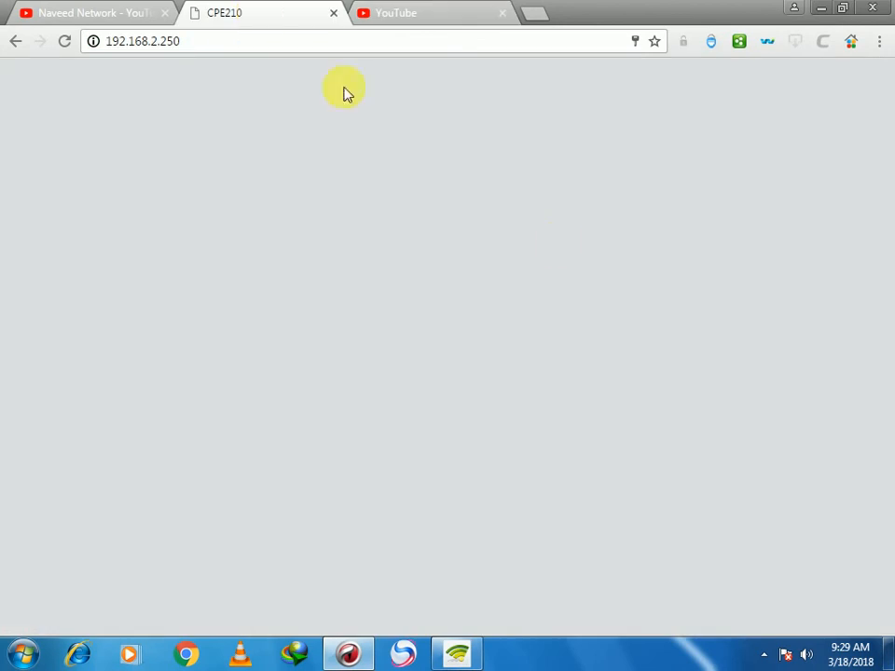